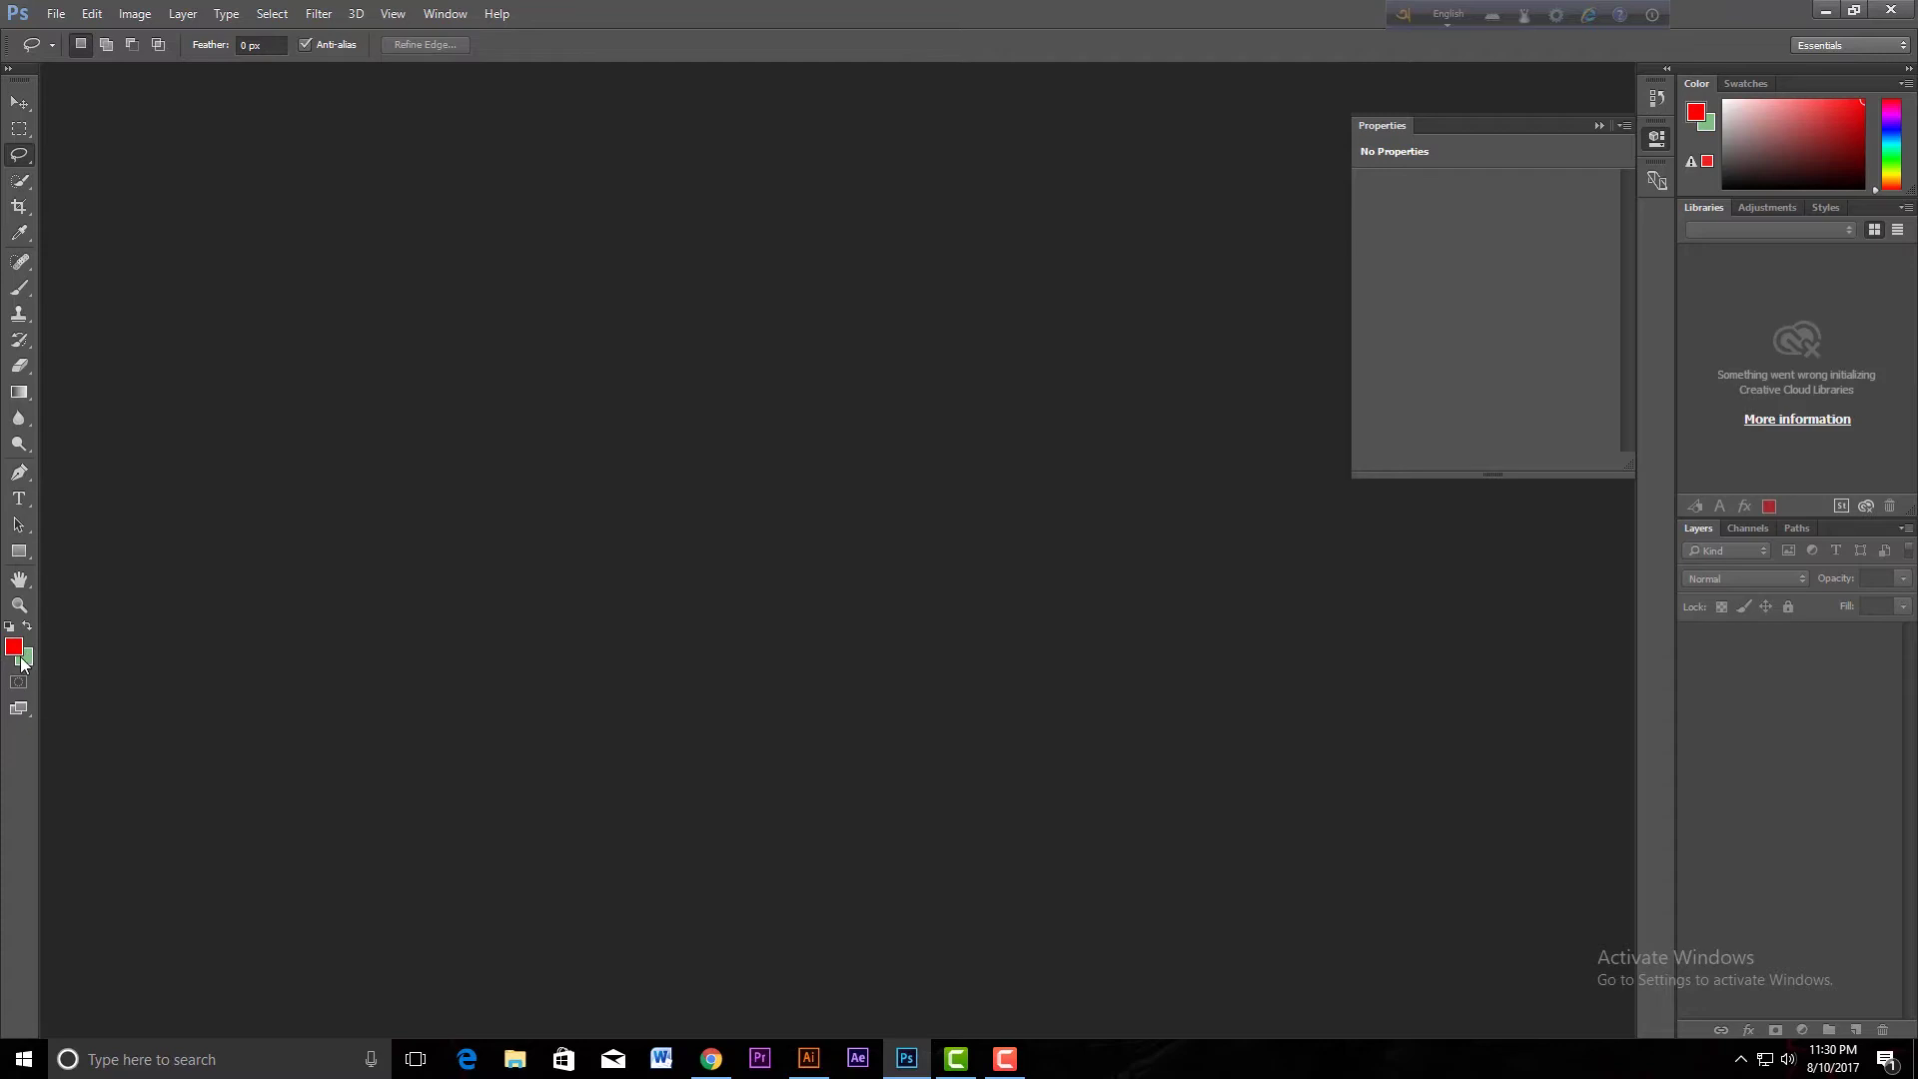
- Create a new blank white document, Untitled-1, and zoom the view to fit
left_click(58, 16)
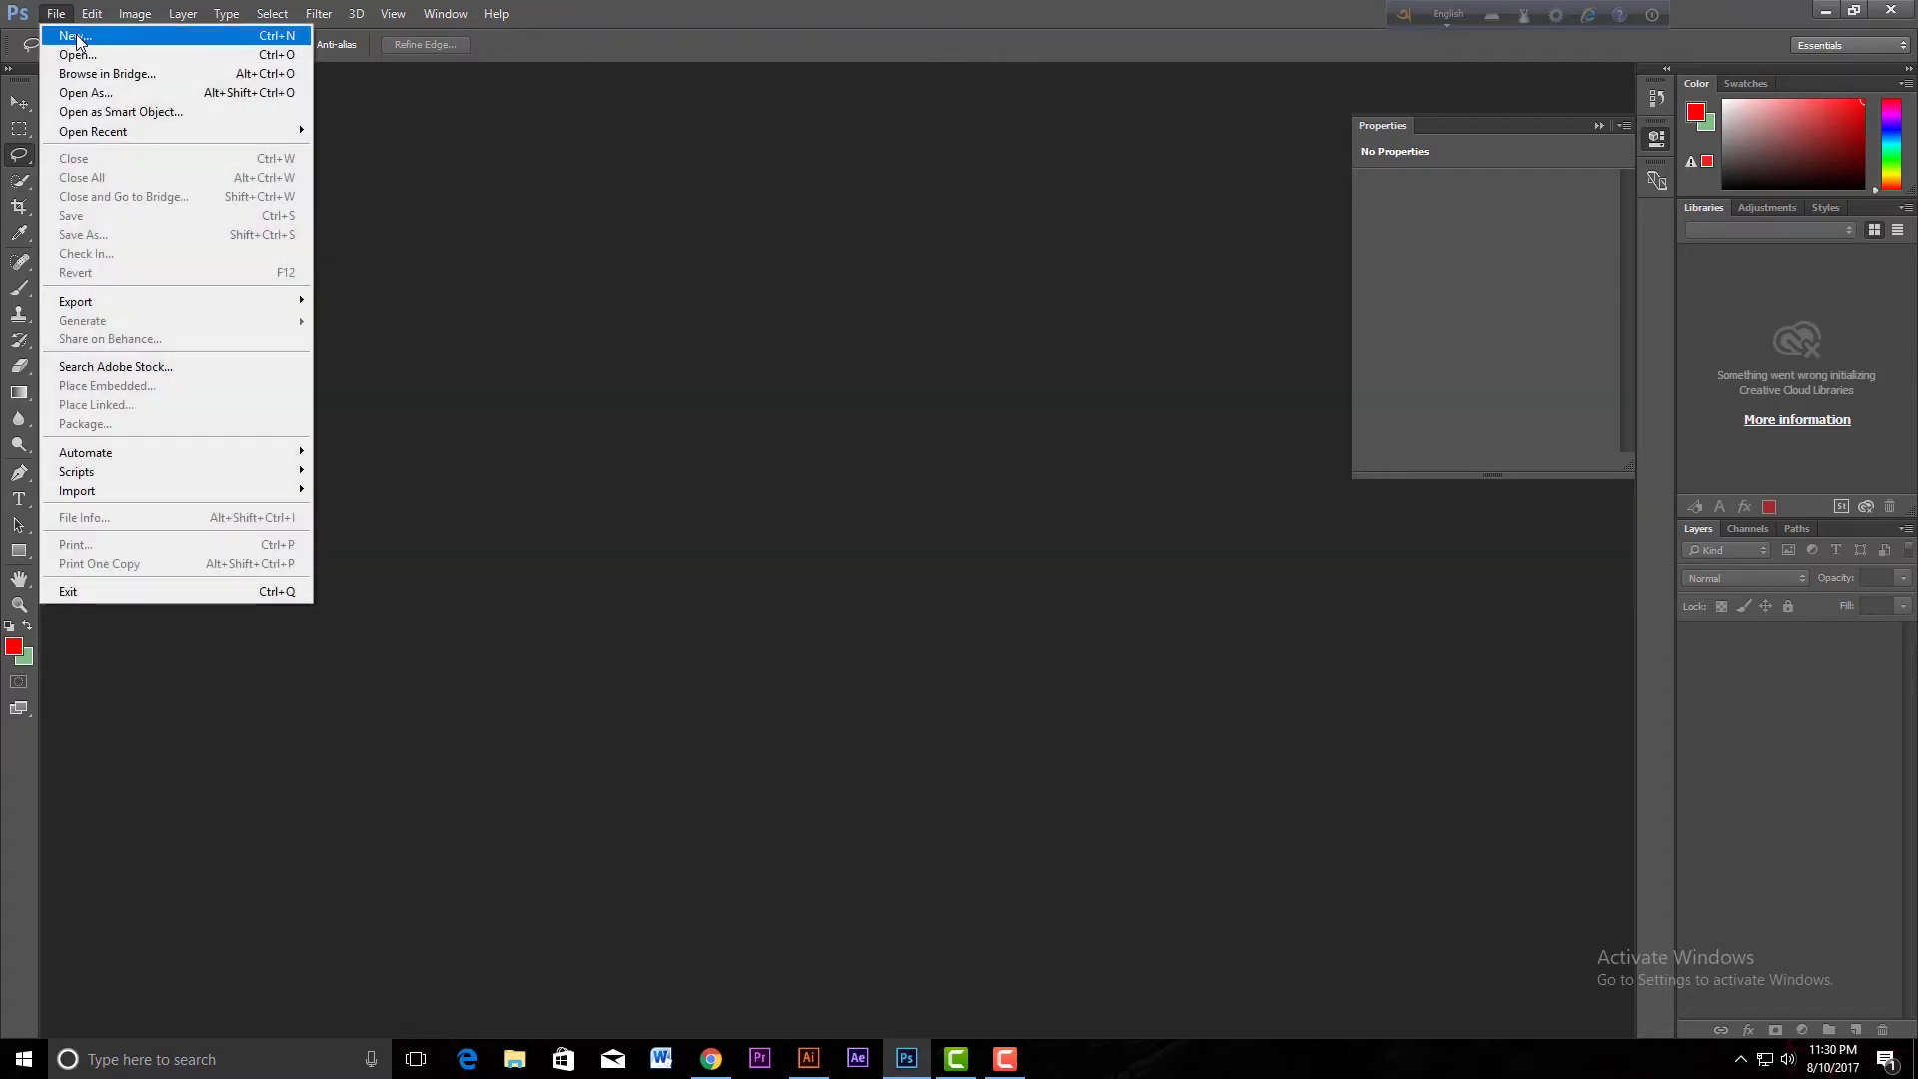
left_click(77, 37)
left_click(1172, 253)
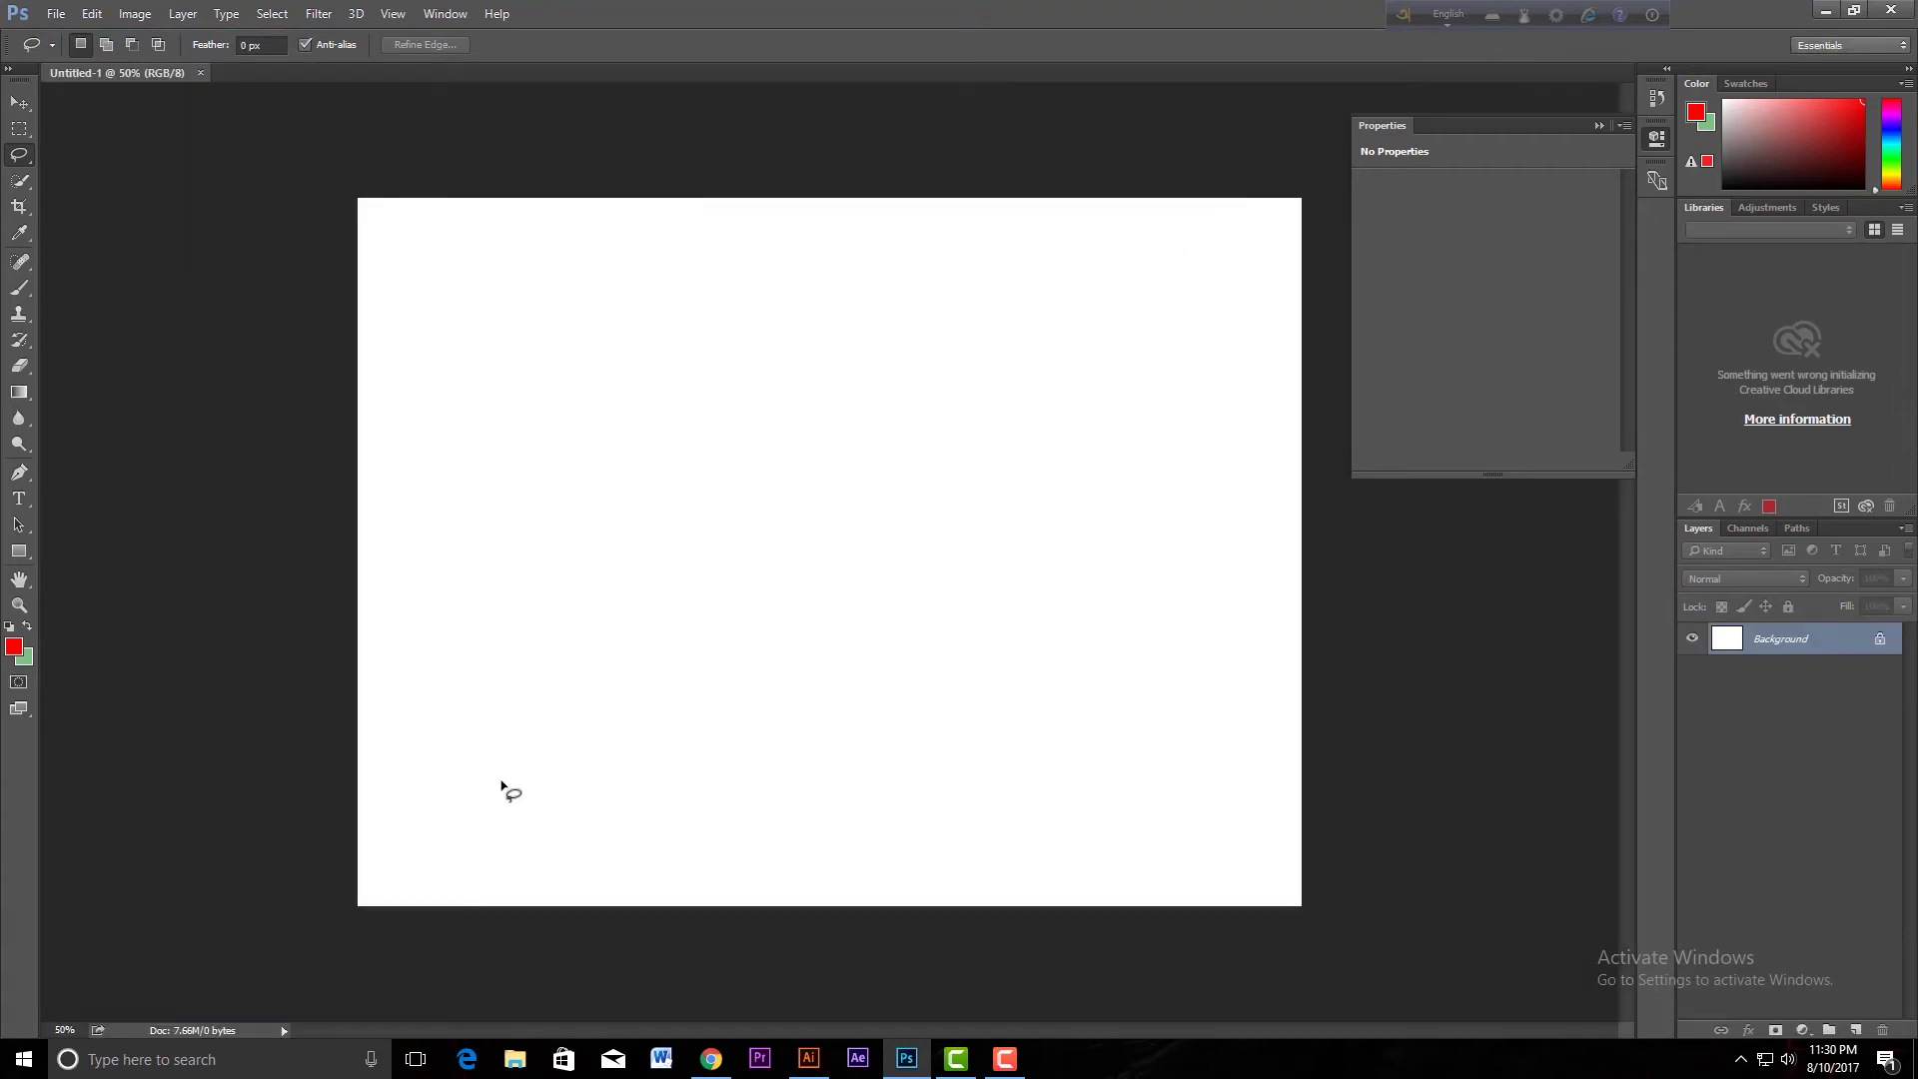
key("ctrl+plus")
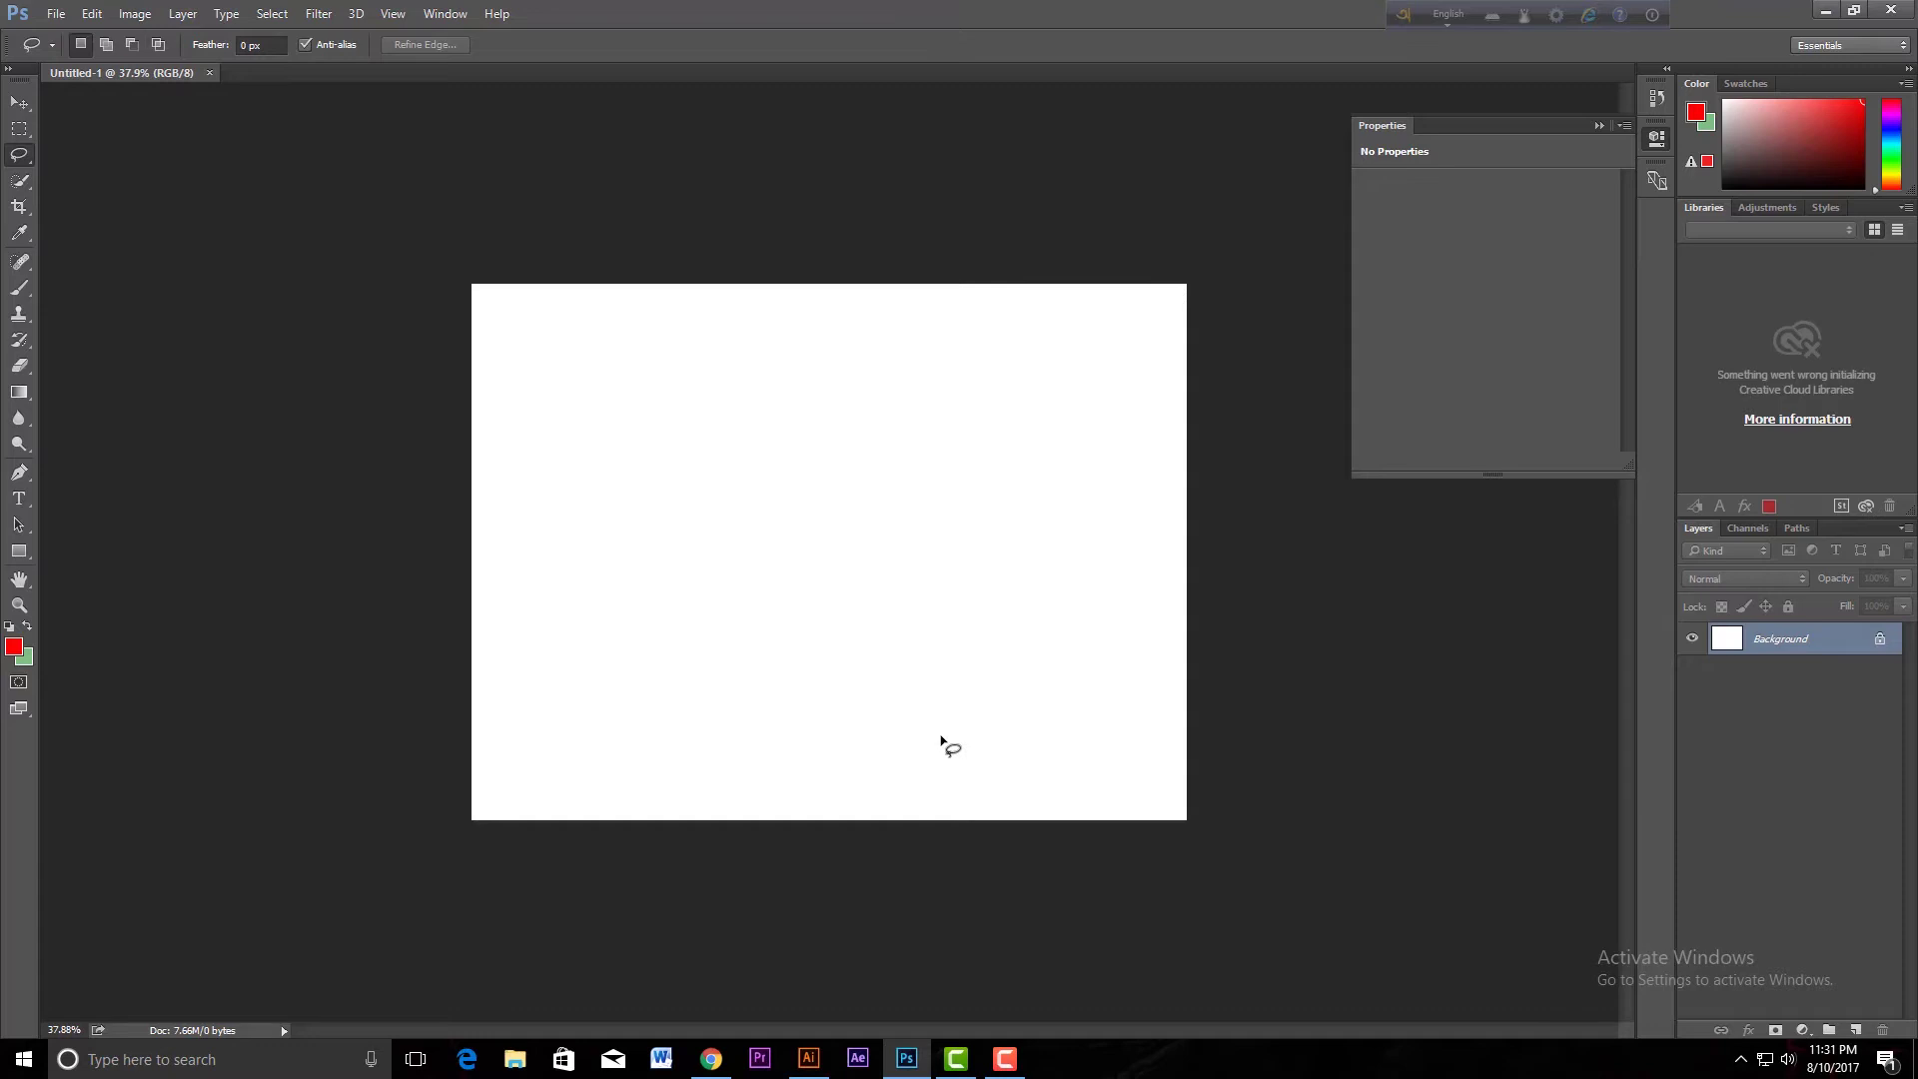
- Set the foreground colour to dark green #009211 and fill the Background layer with it
left_click(13, 646)
left_click(14, 647)
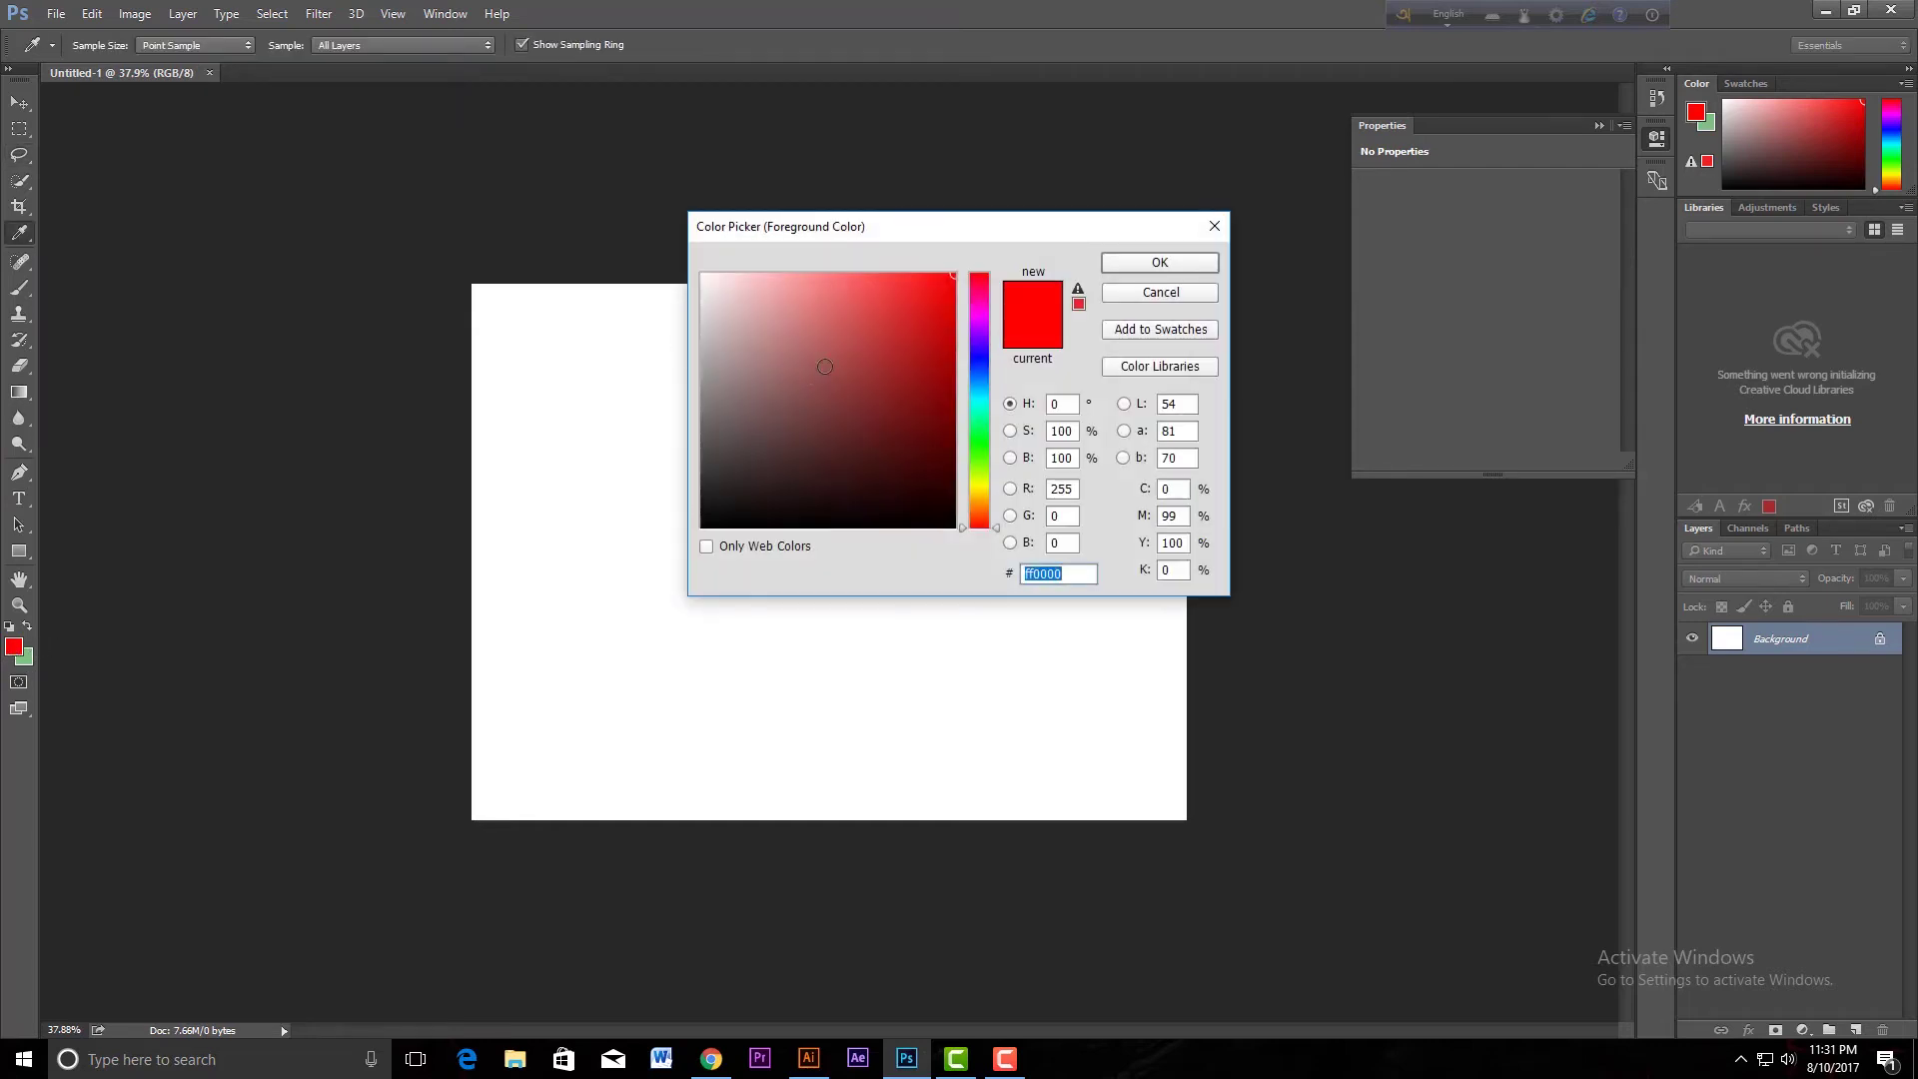
left_click(981, 439)
left_click(953, 382)
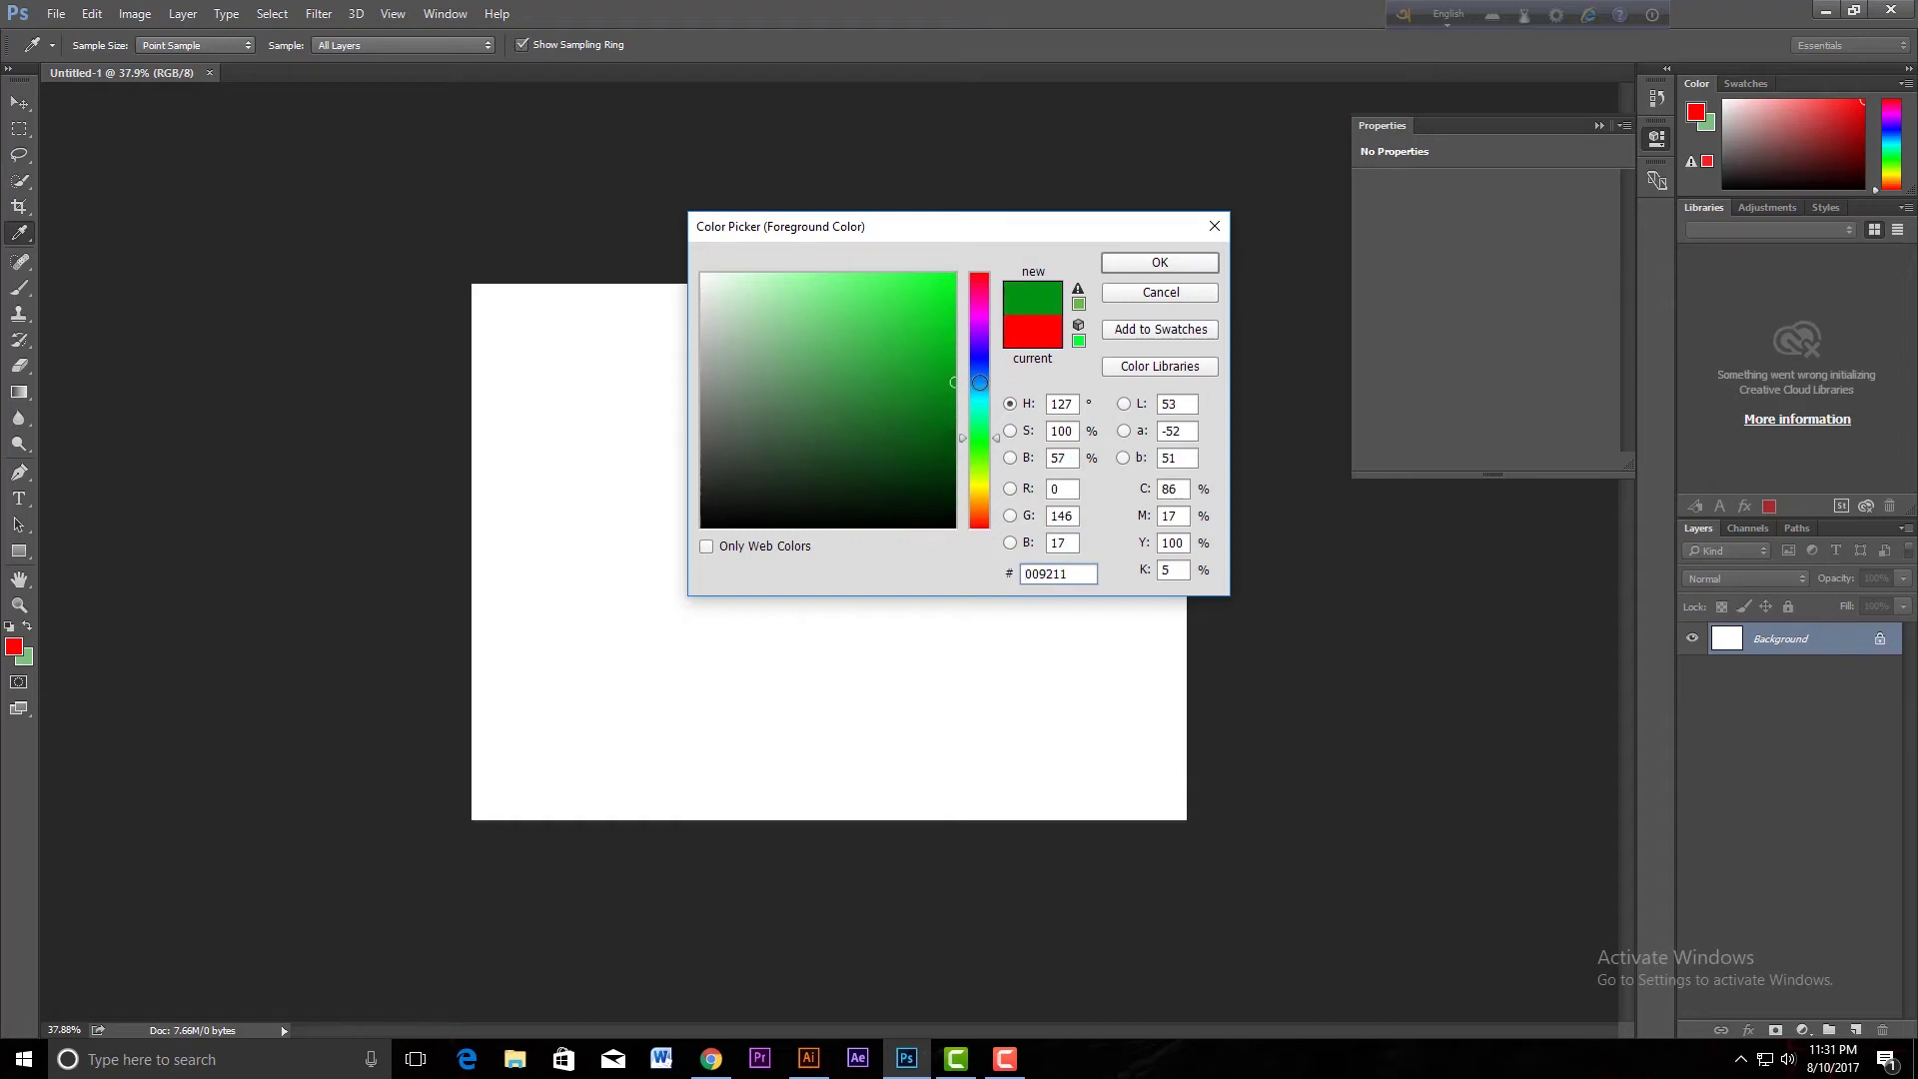
left_click(1158, 262)
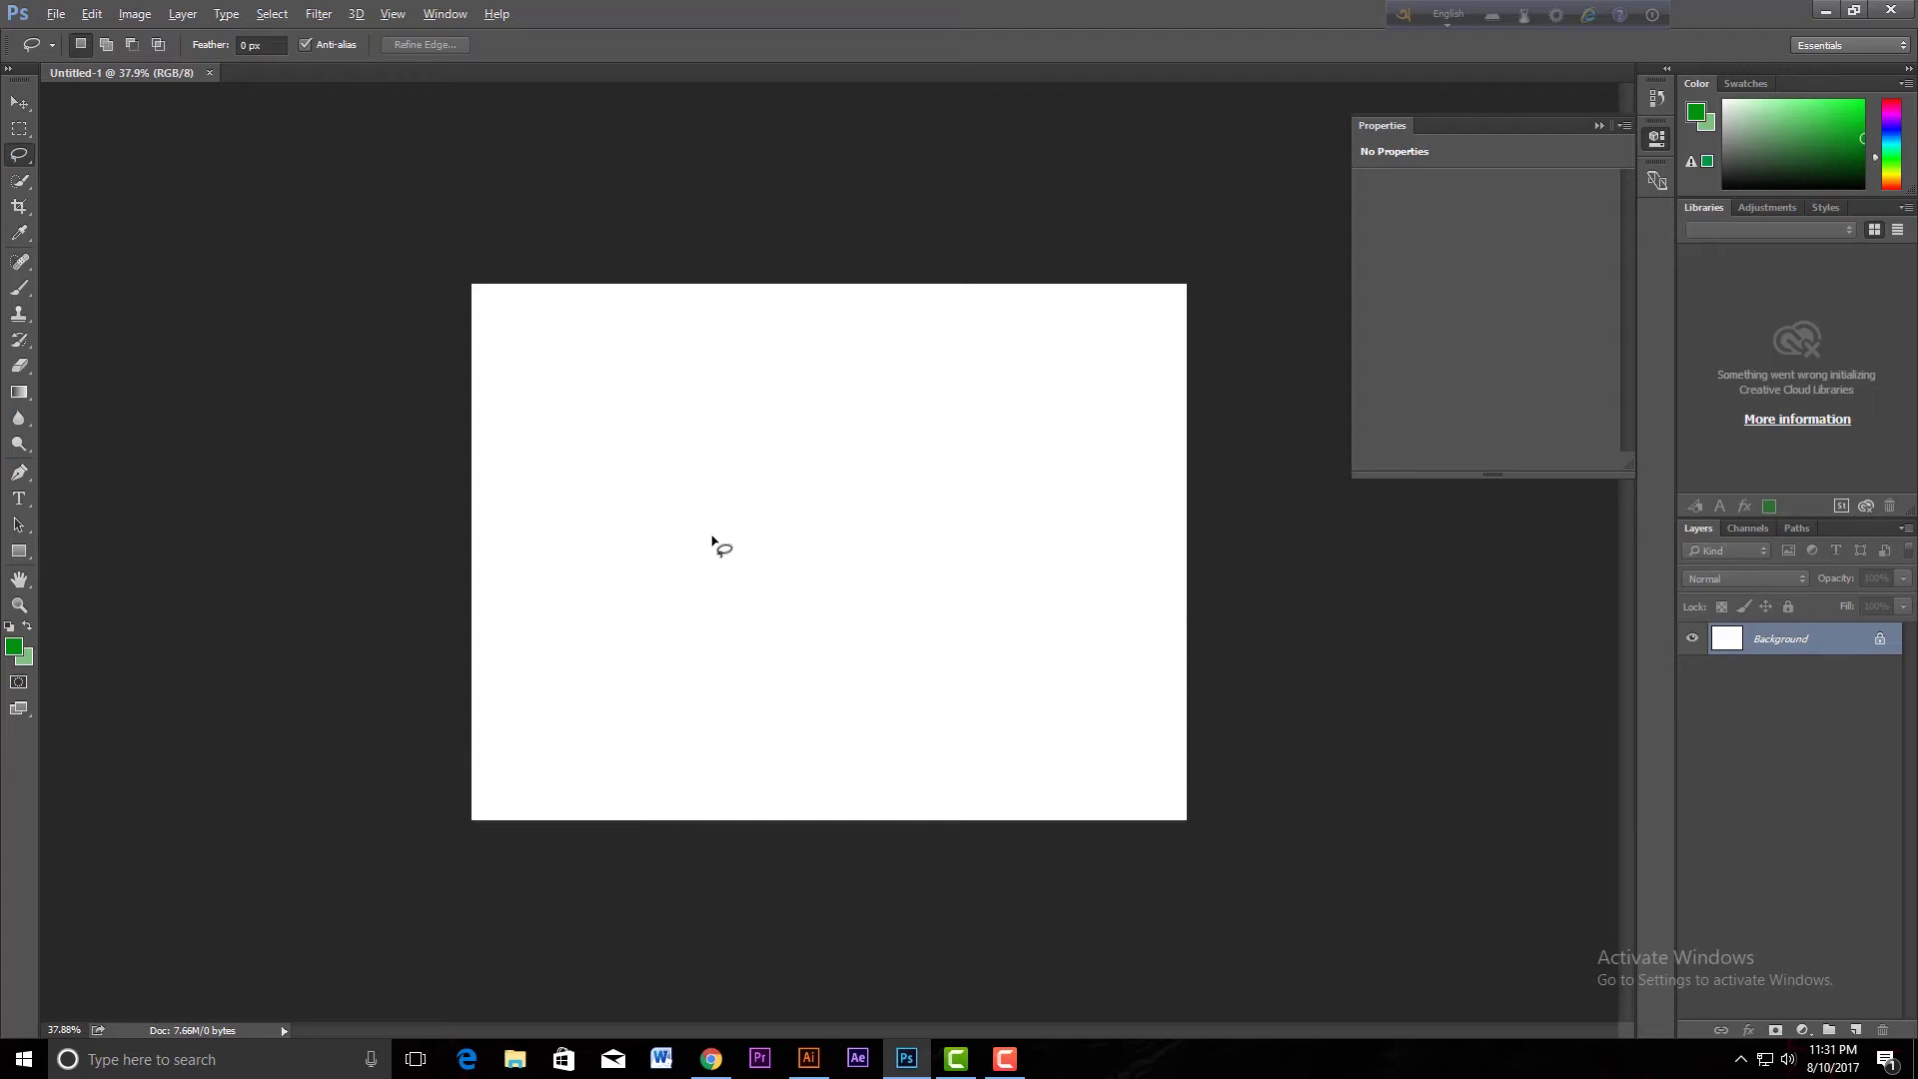
key("alt+BackSpace")
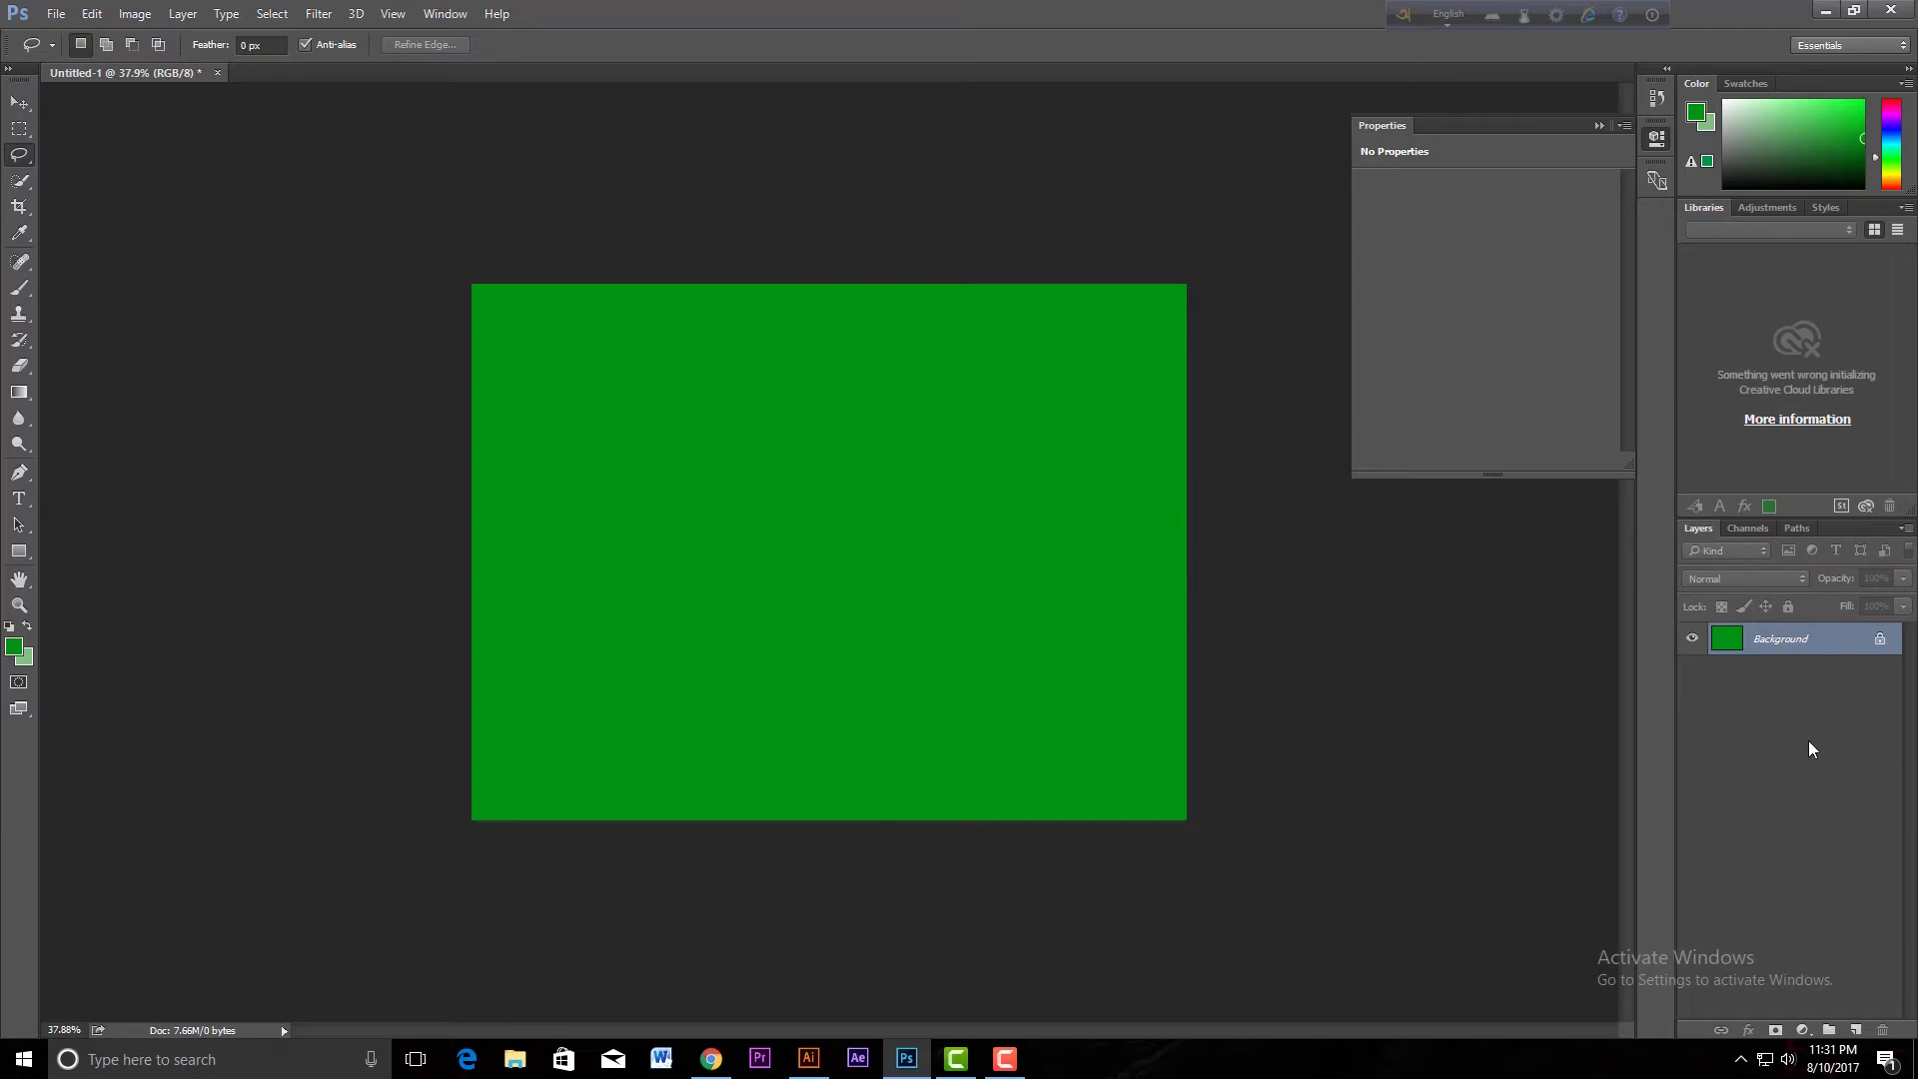
- Undo the green fill, add empty Layer 1, and marquee a rectangle left of centre
key("ctrl+z")
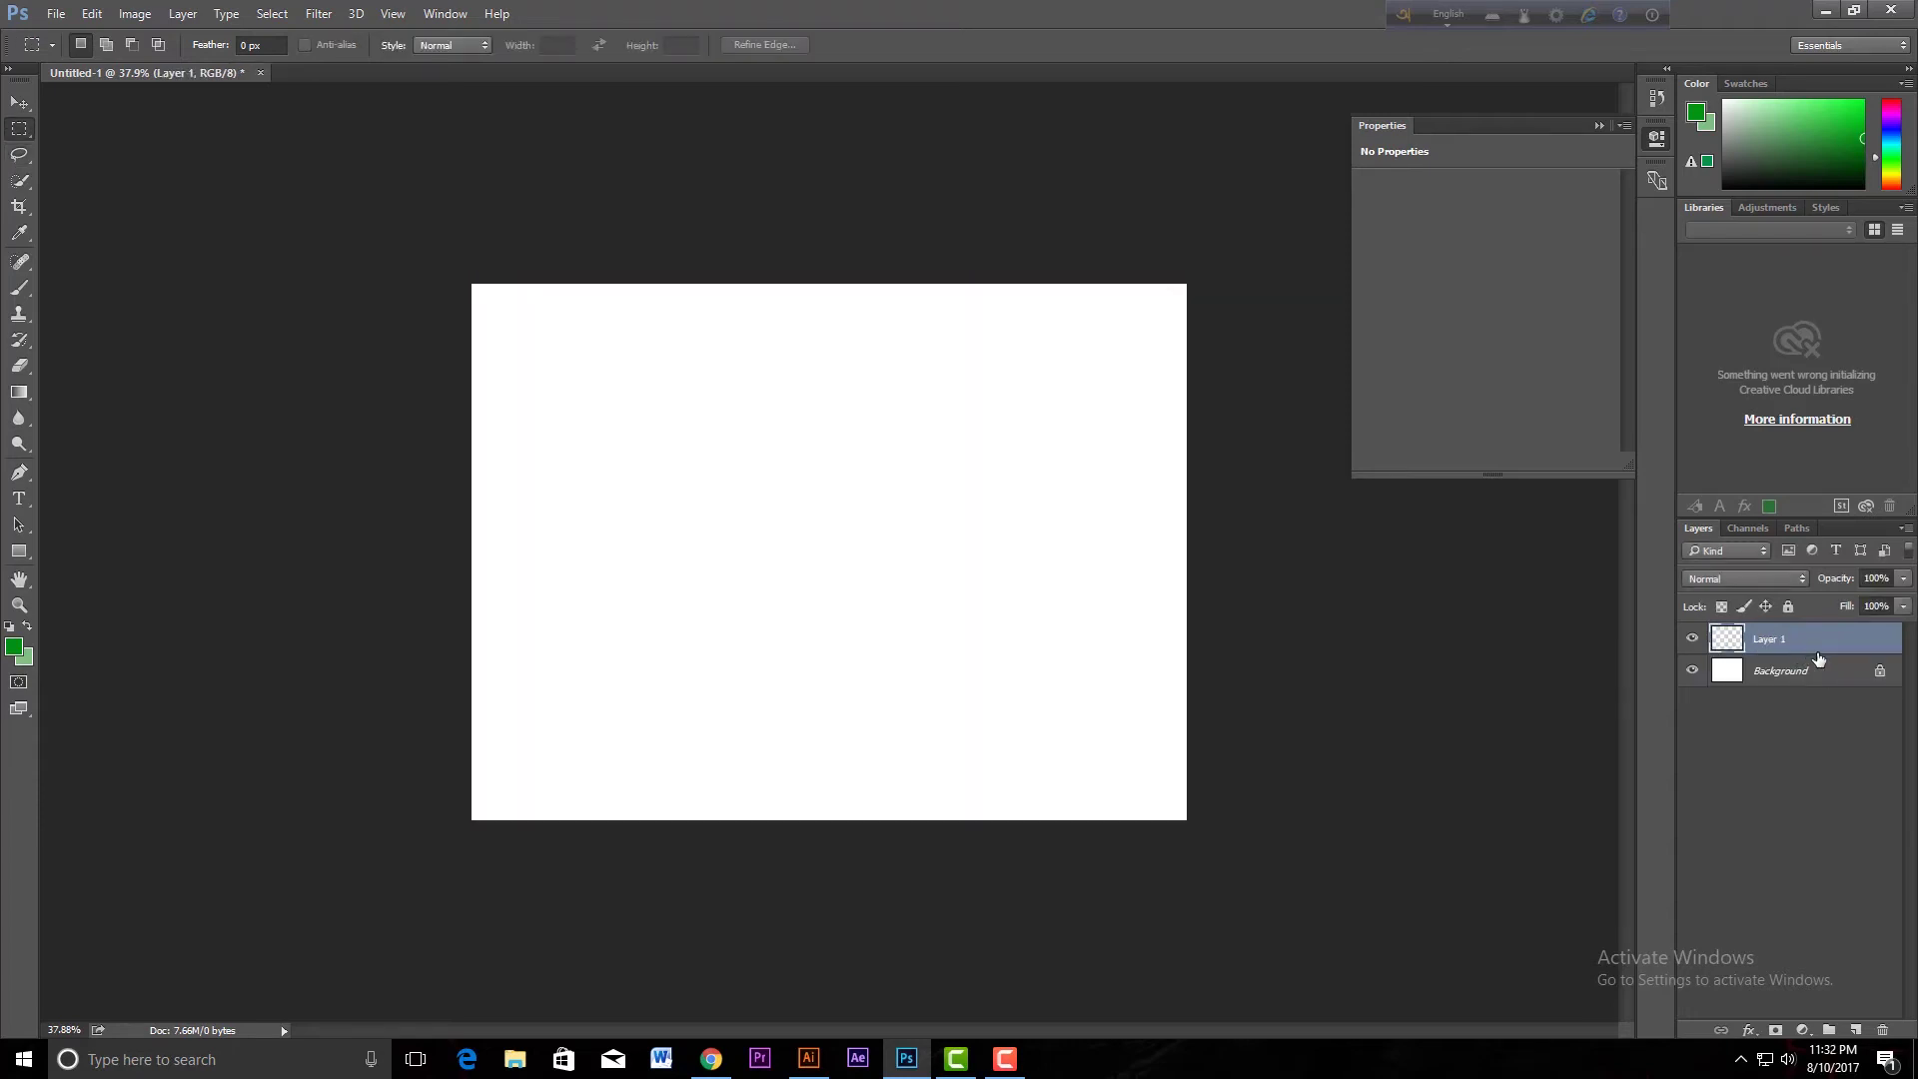
left_click(12, 131)
right_click(12, 131)
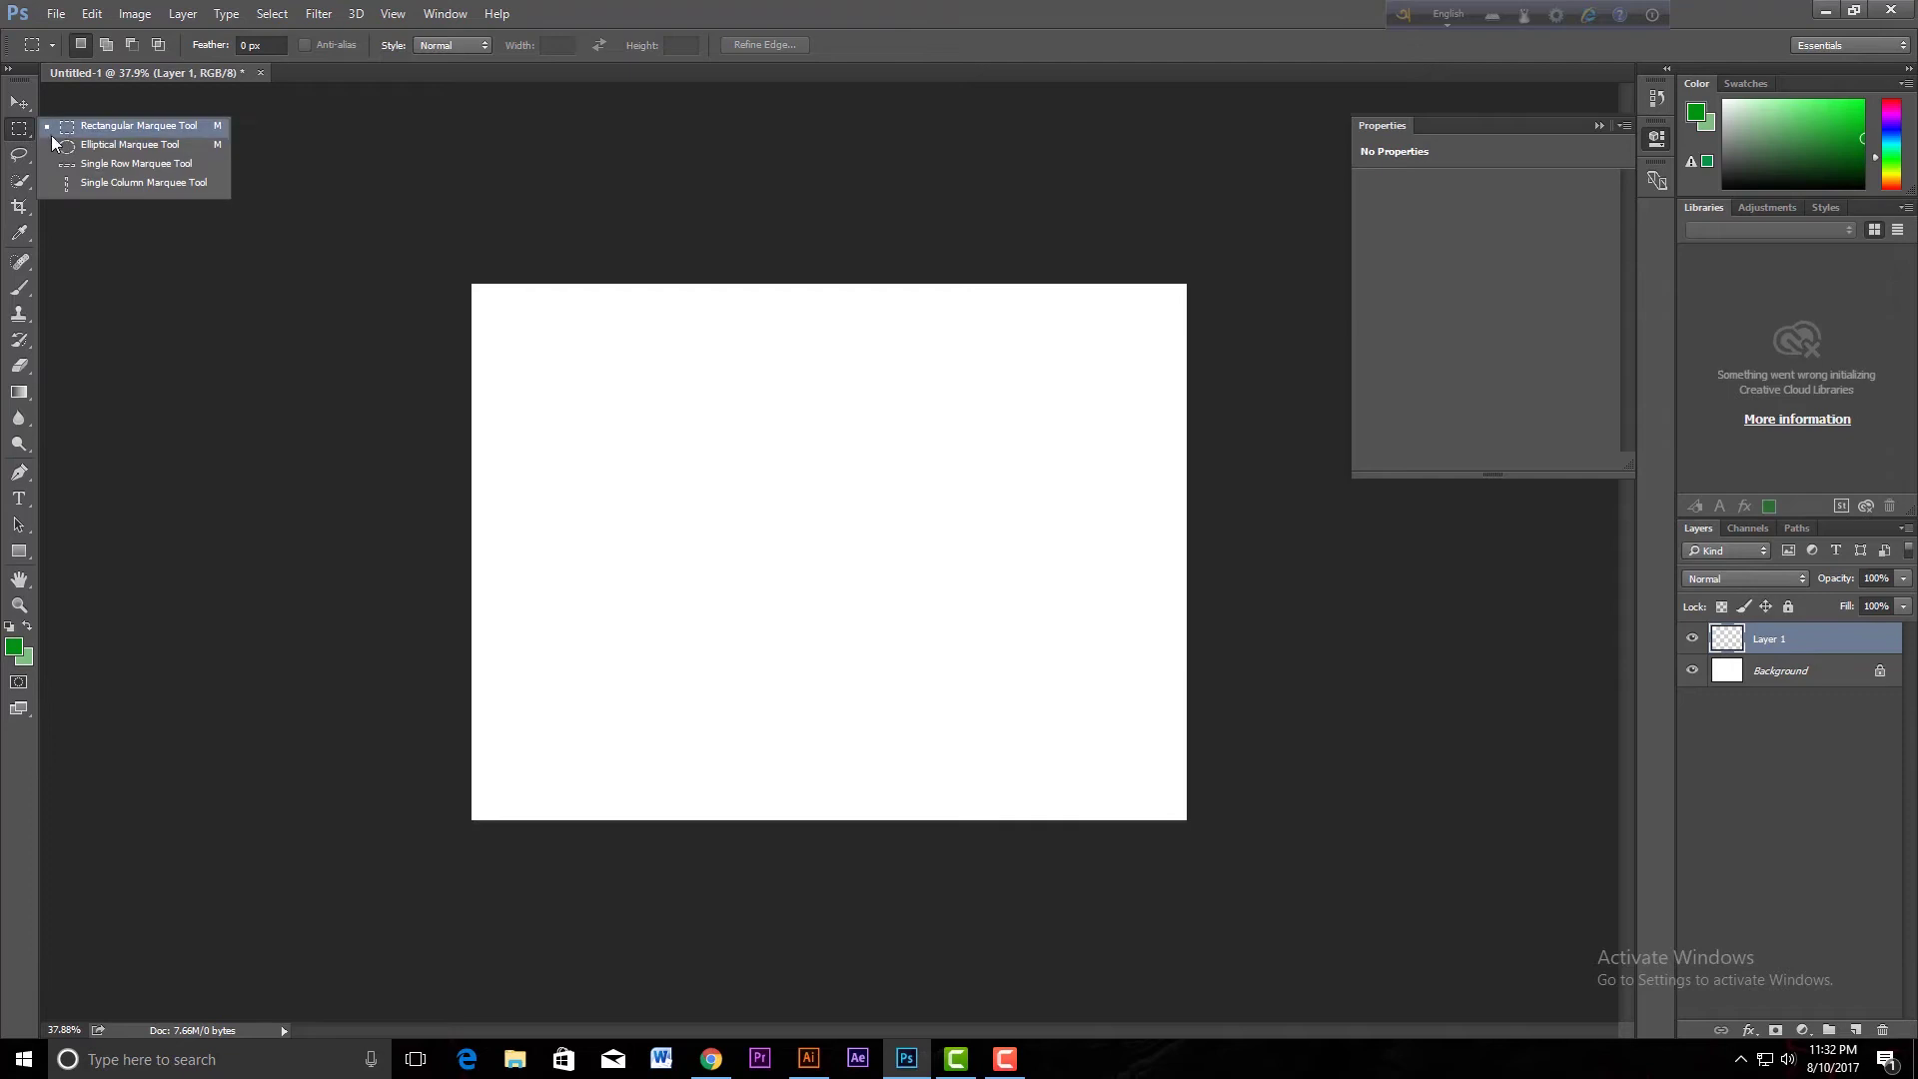
left_click(93, 128)
mouse_move(605, 425)
left_mouse_down()
mouse_move(844, 593)
mouse_move(830, 600)
left_mouse_up()
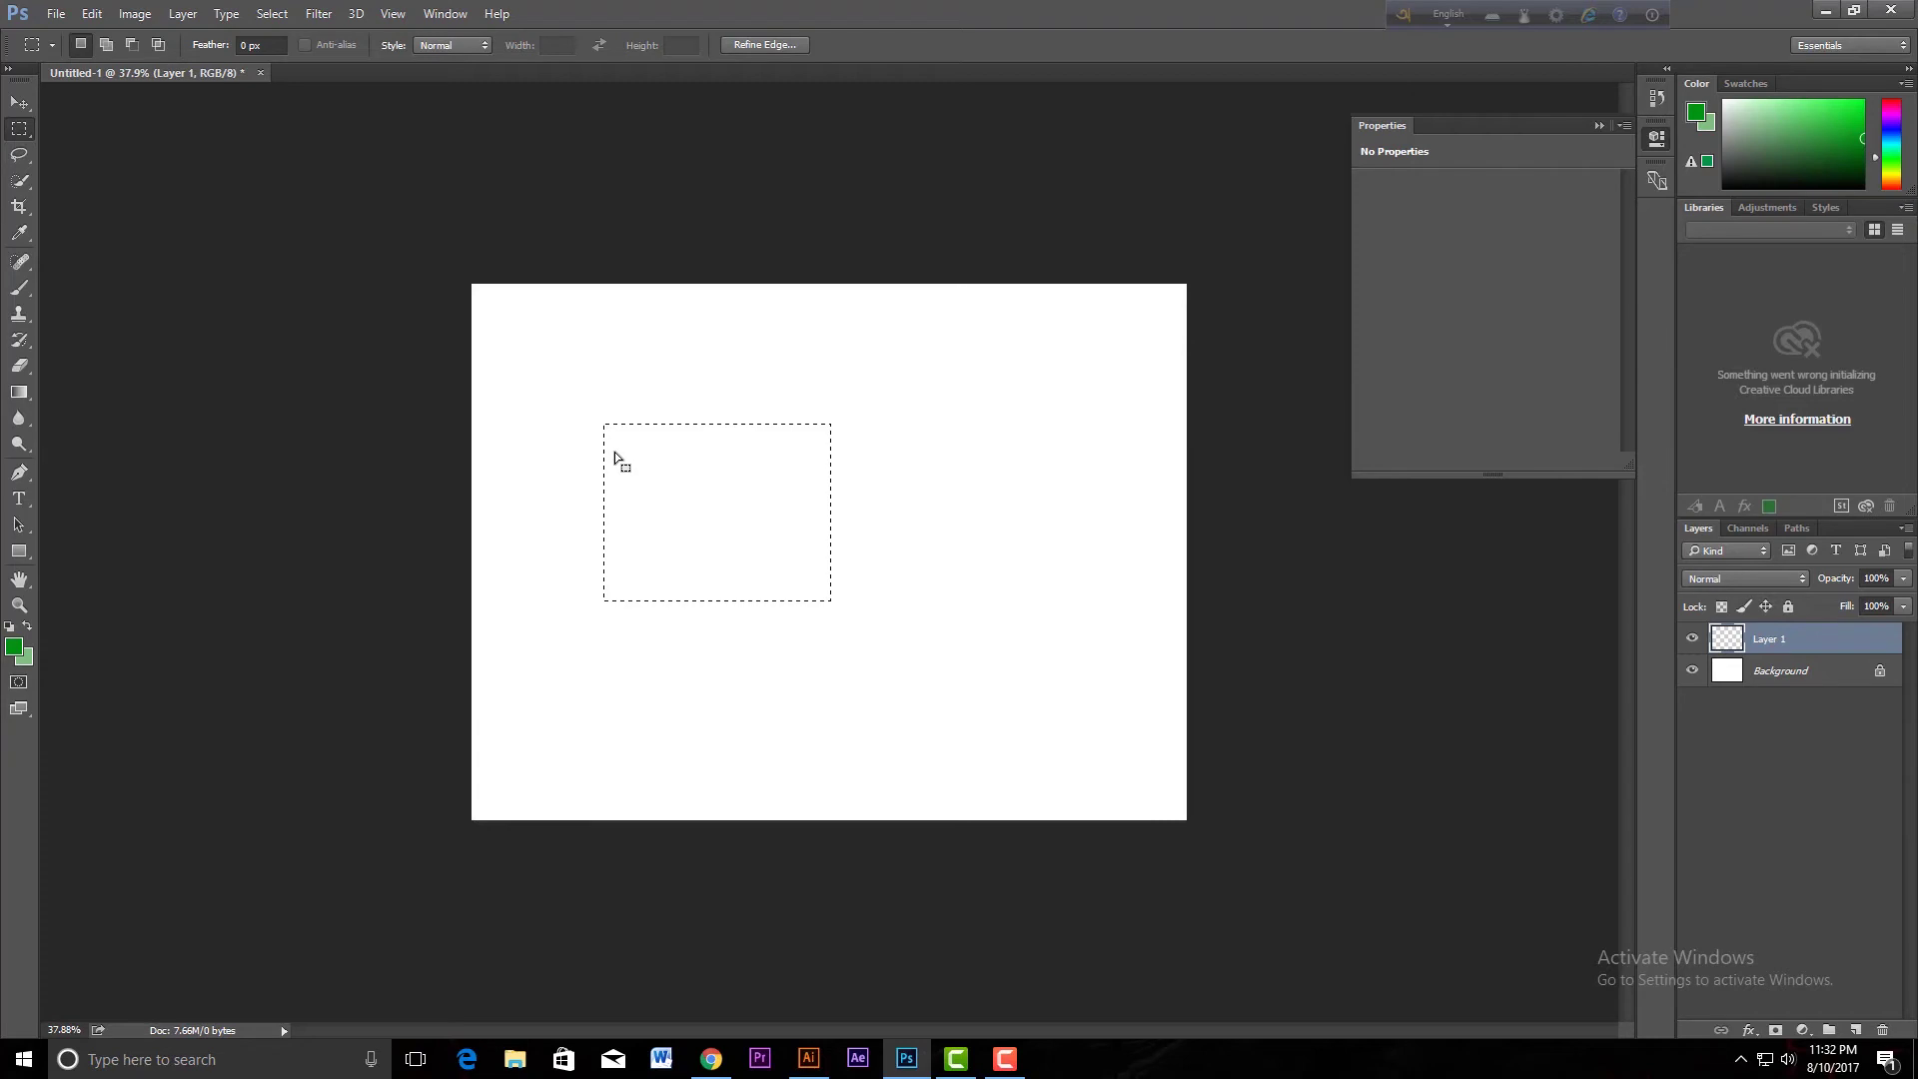
- Set the foreground colour to a fully saturated blue, #0012ff
left_click(15, 649)
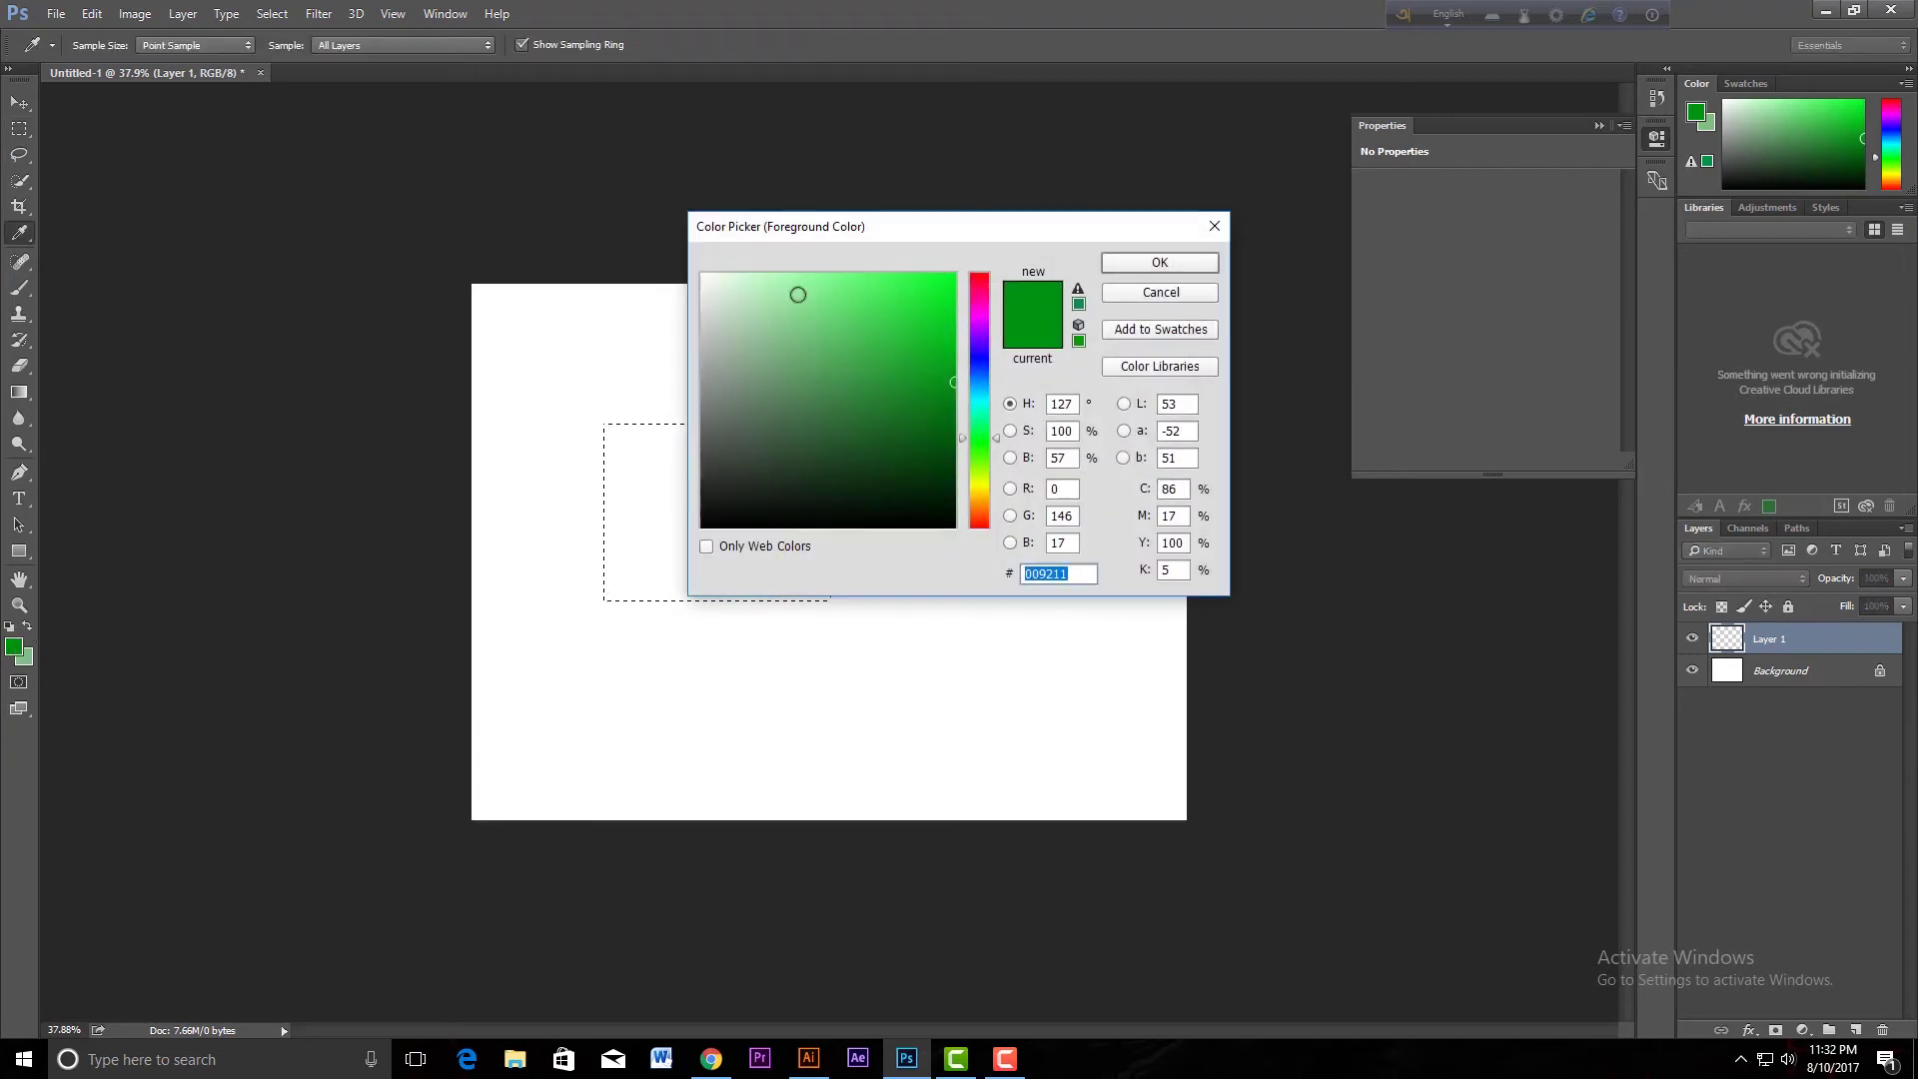
left_click(979, 361)
left_click(954, 273)
left_click(1145, 265)
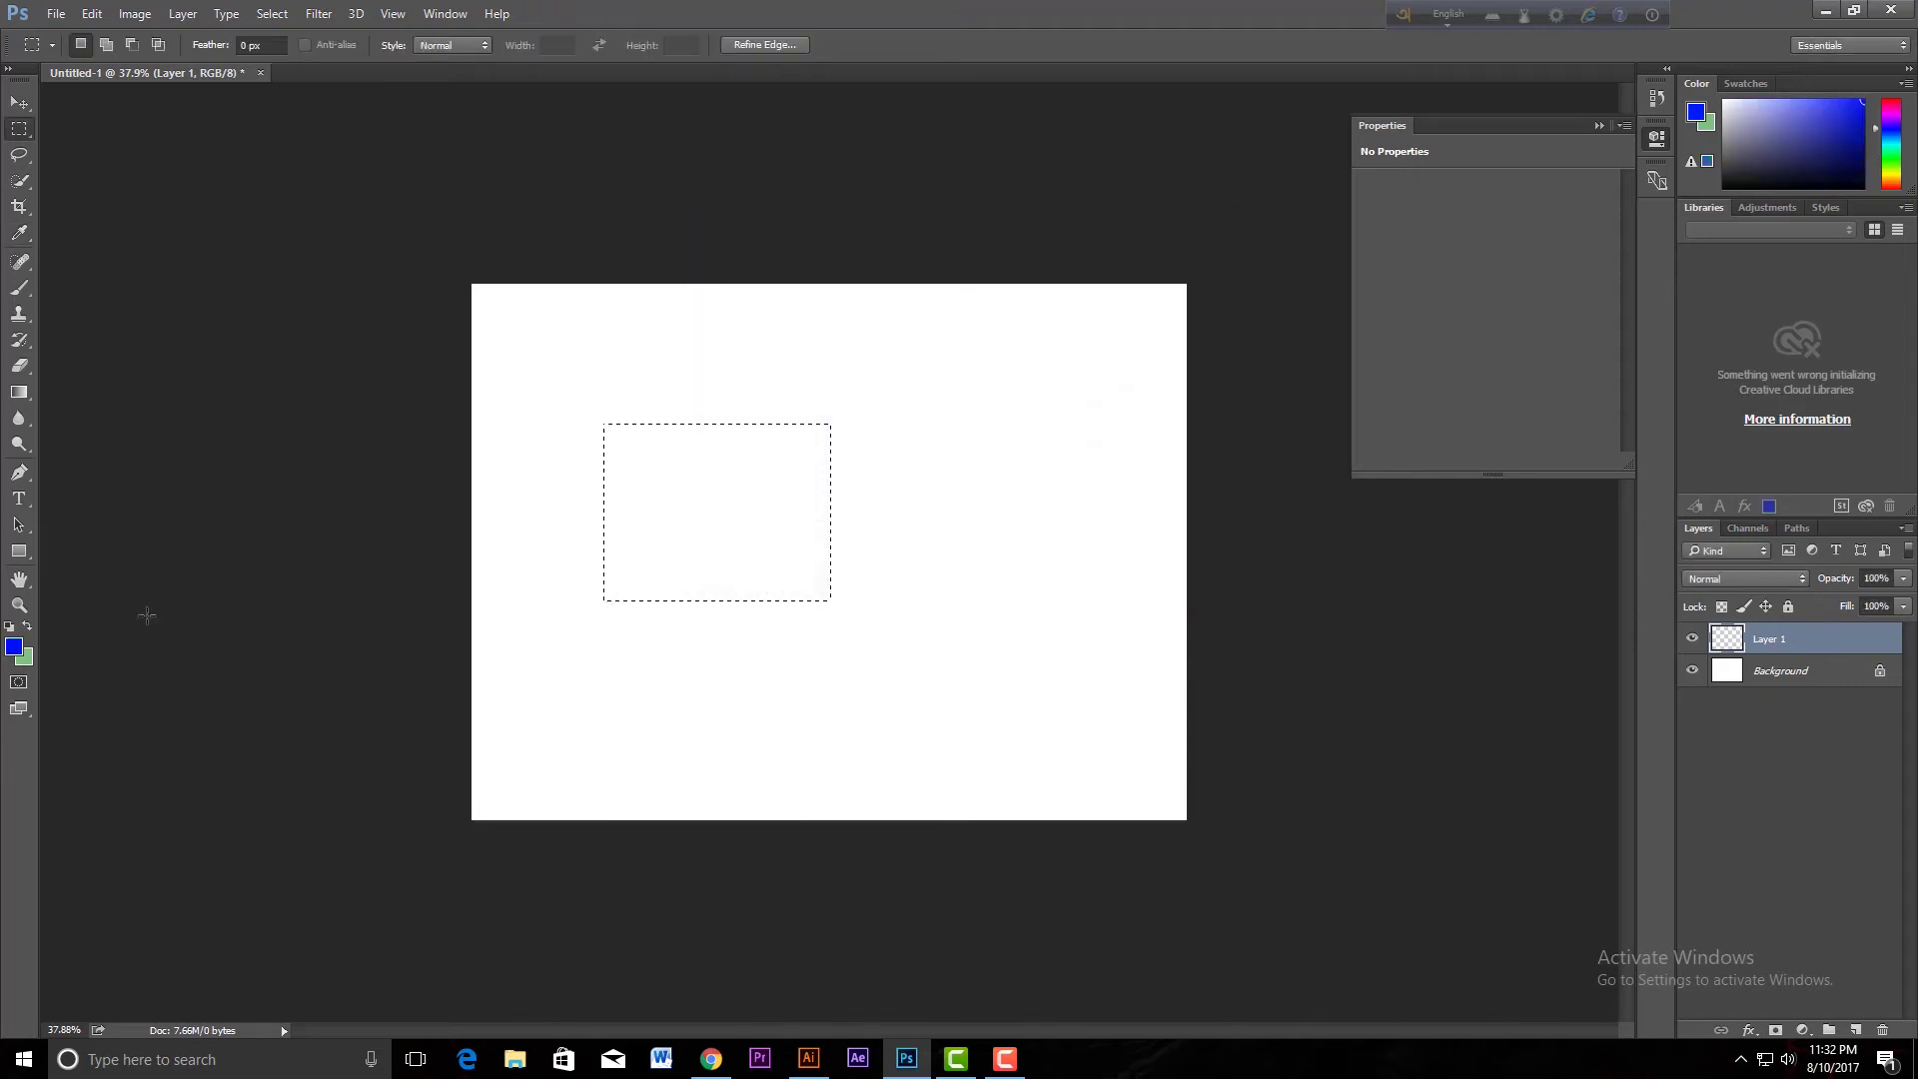
- Set the background colour to bright green #00ff00 and fill the selection with blue
left_click(27, 661)
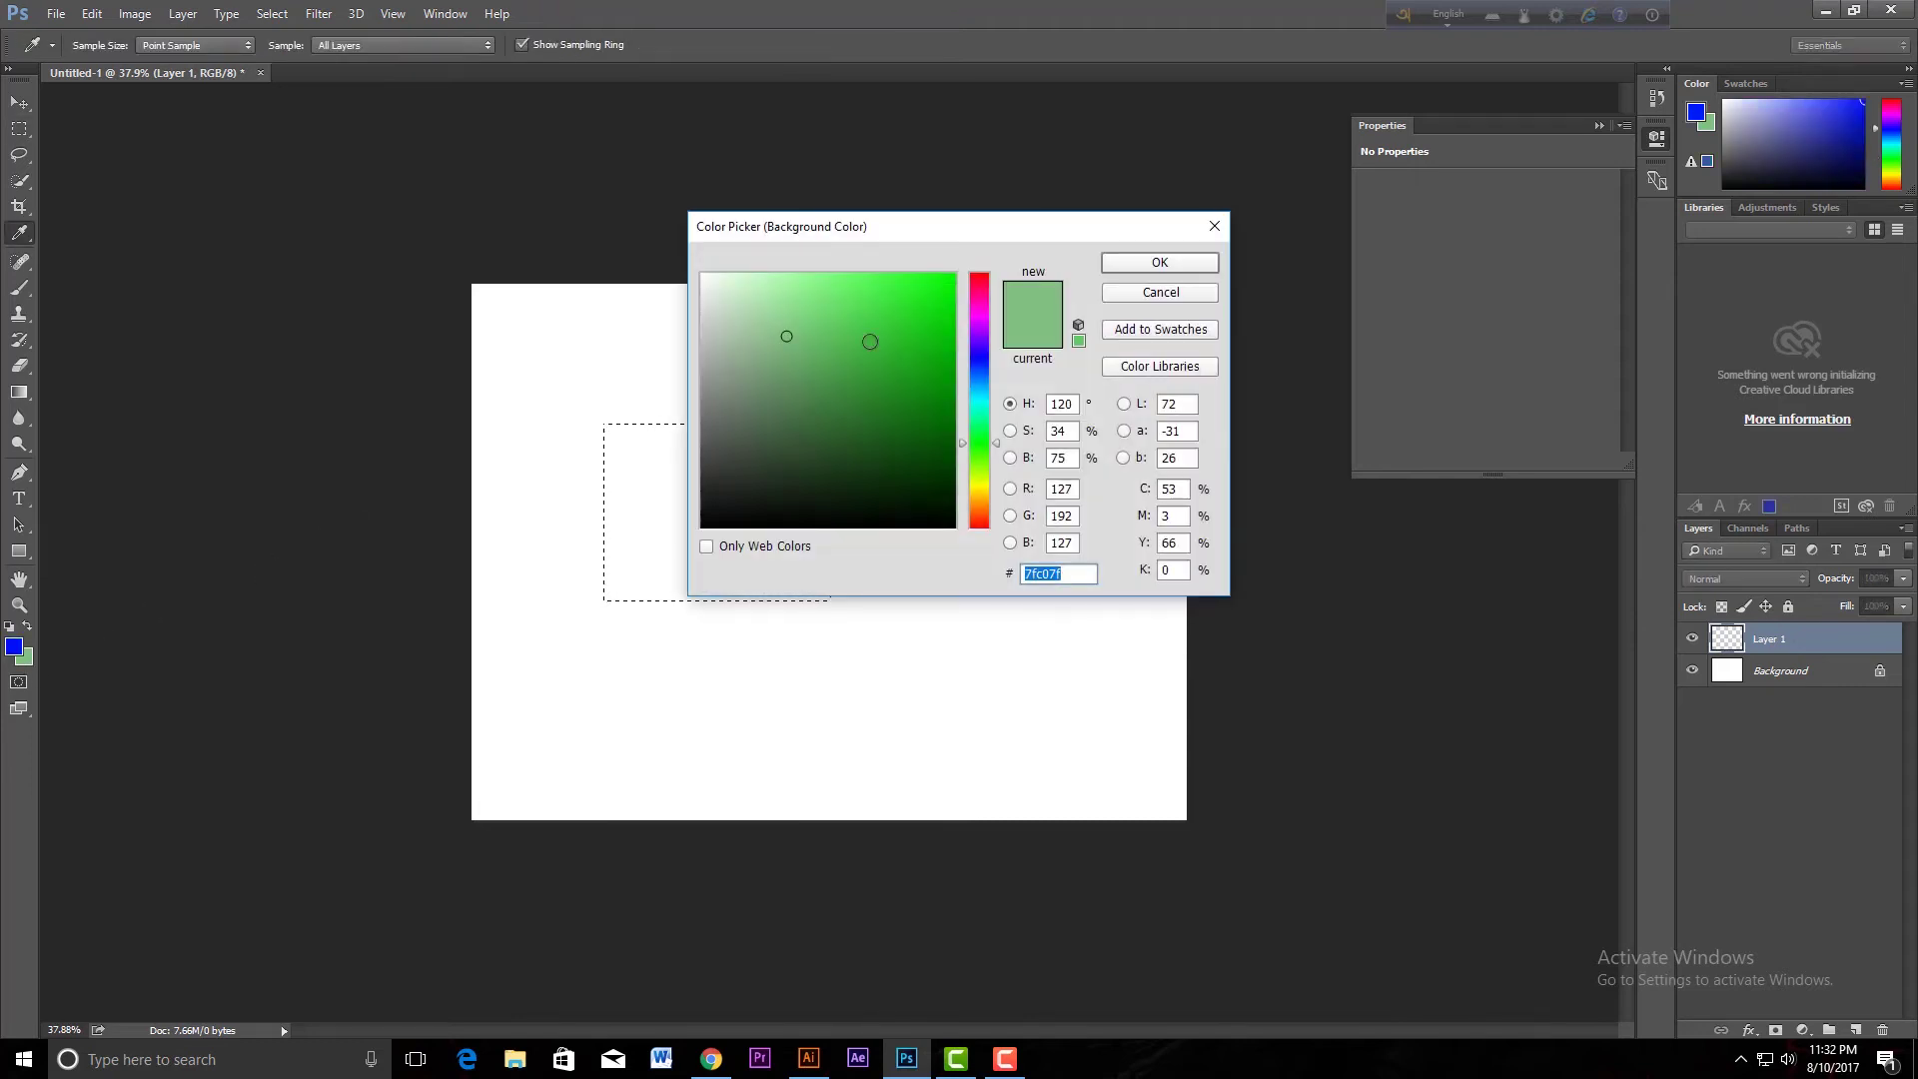
left_click(982, 449)
type("00ff00")
left_click(1158, 263)
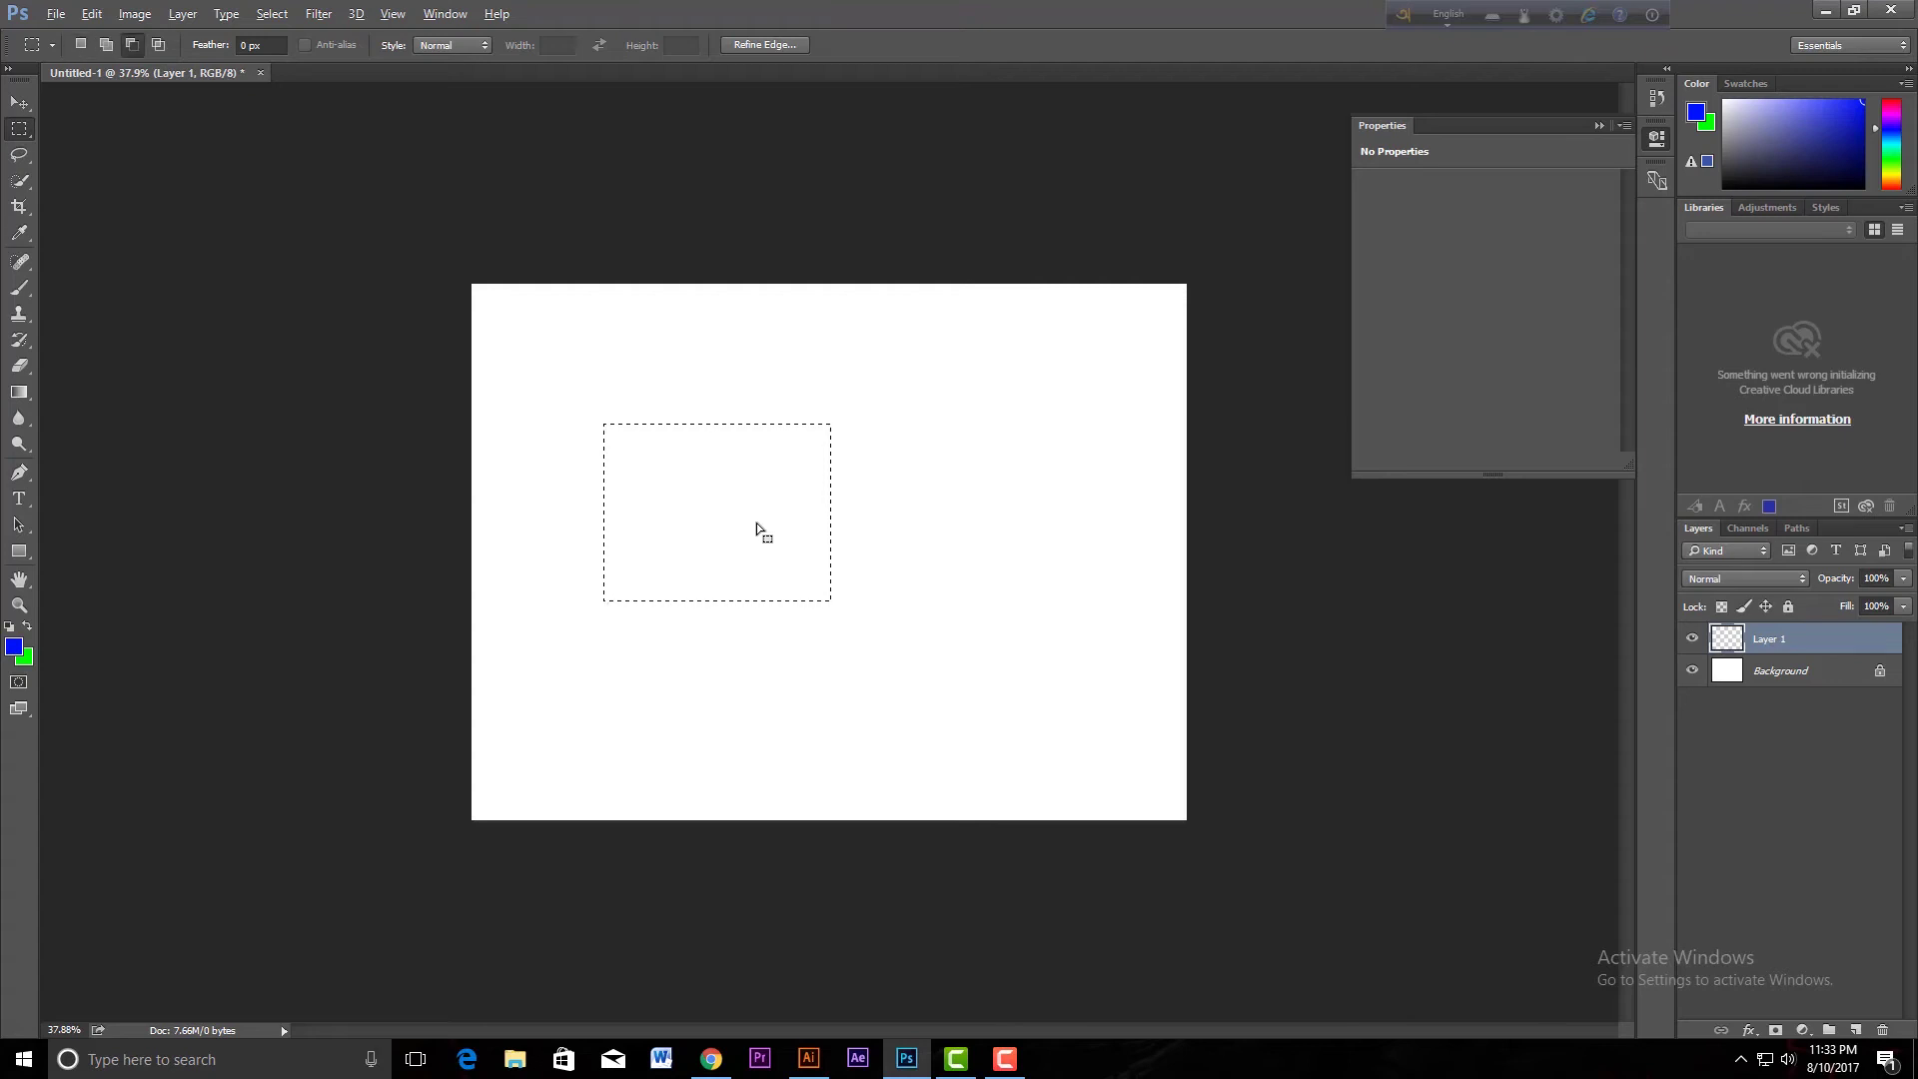
key("alt+BackSpace")
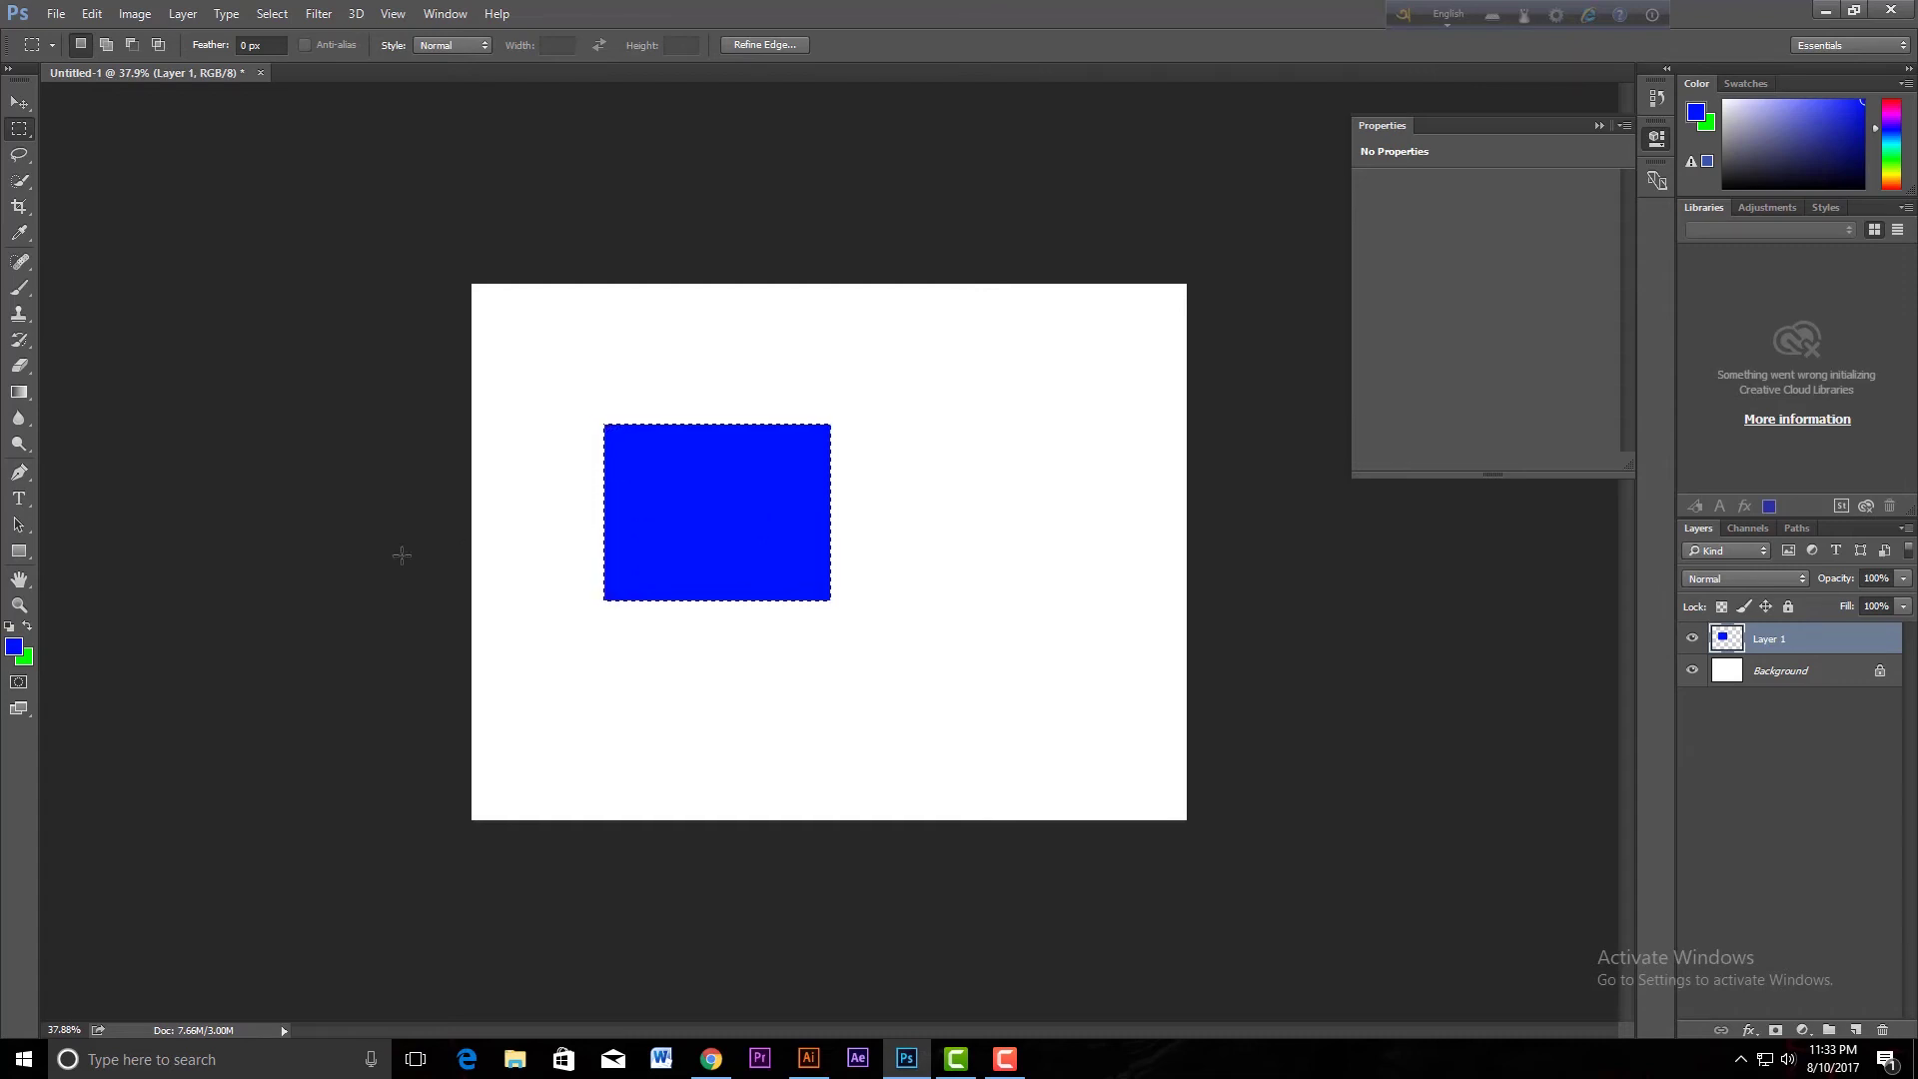
- Fill a new rectangular selection right of the blue box with bright green, then deselect
key("ctrl+d")
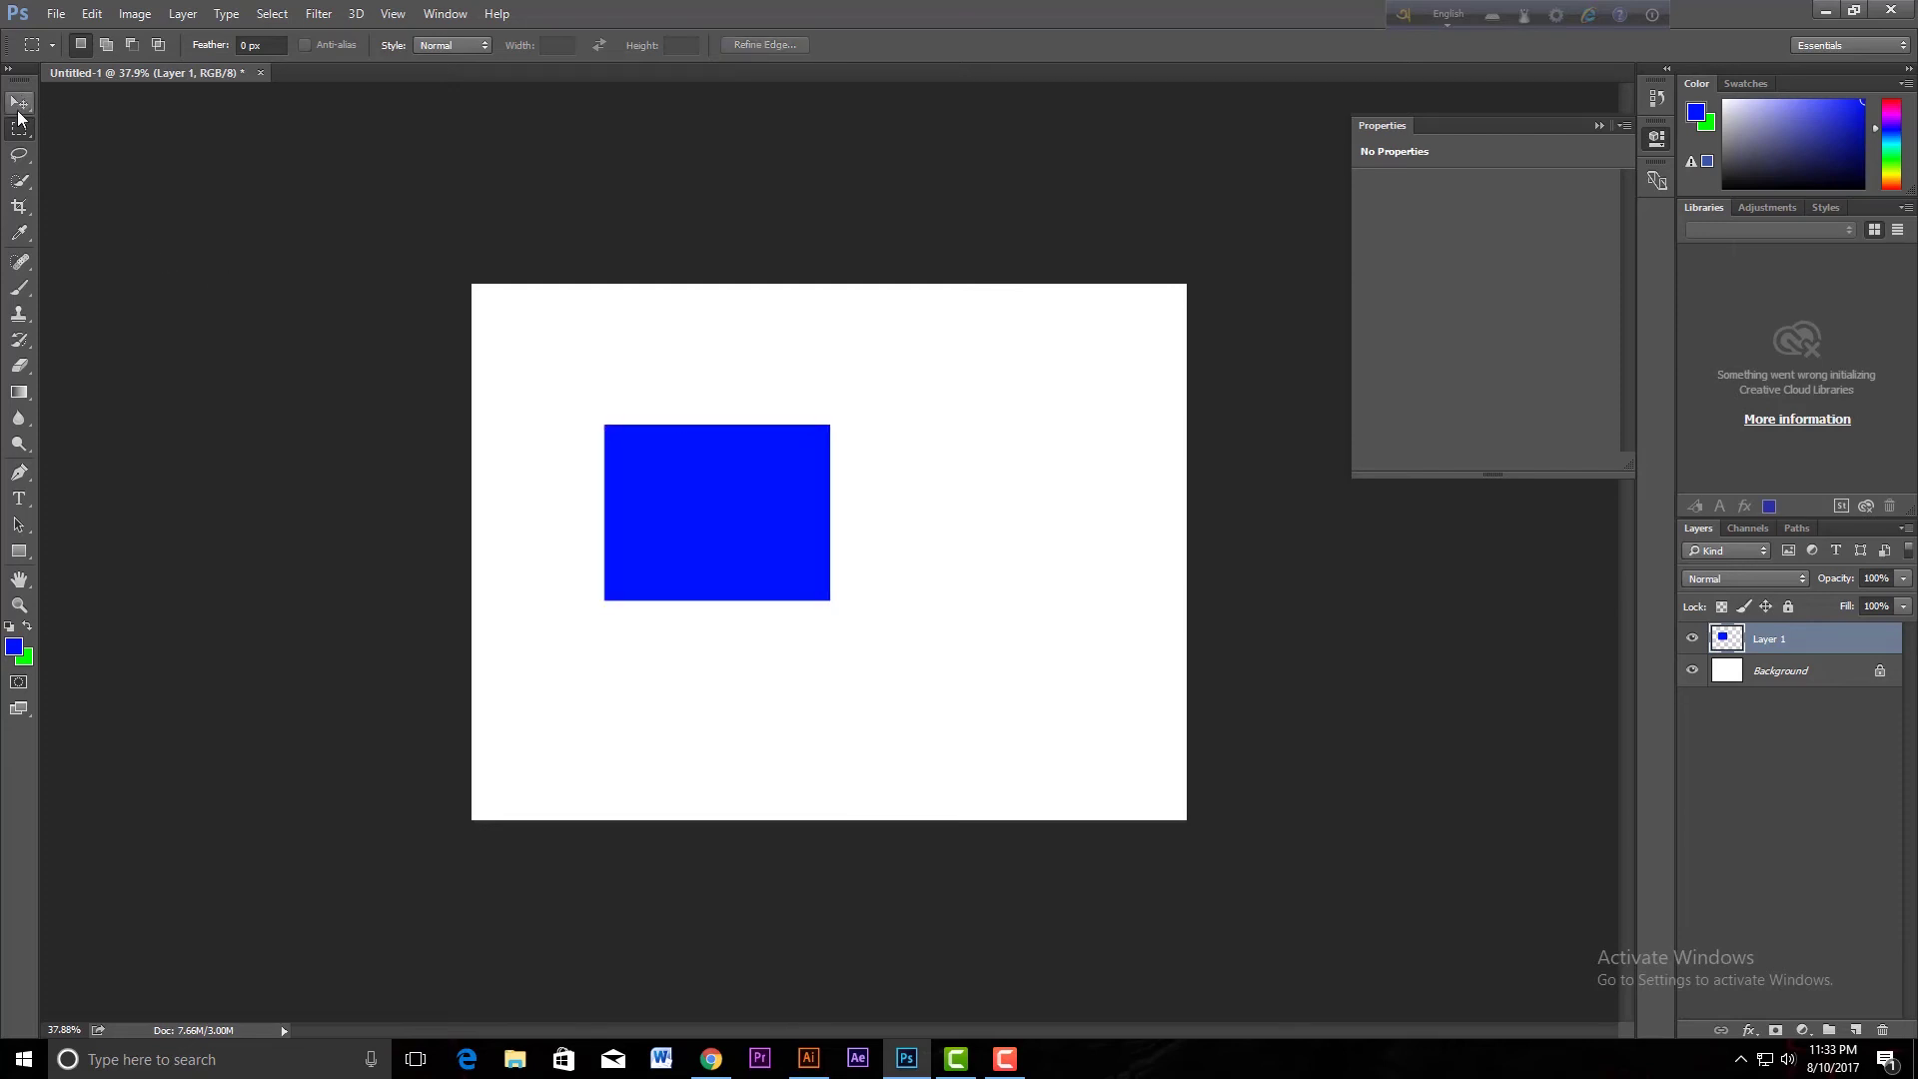
right_click(20, 130)
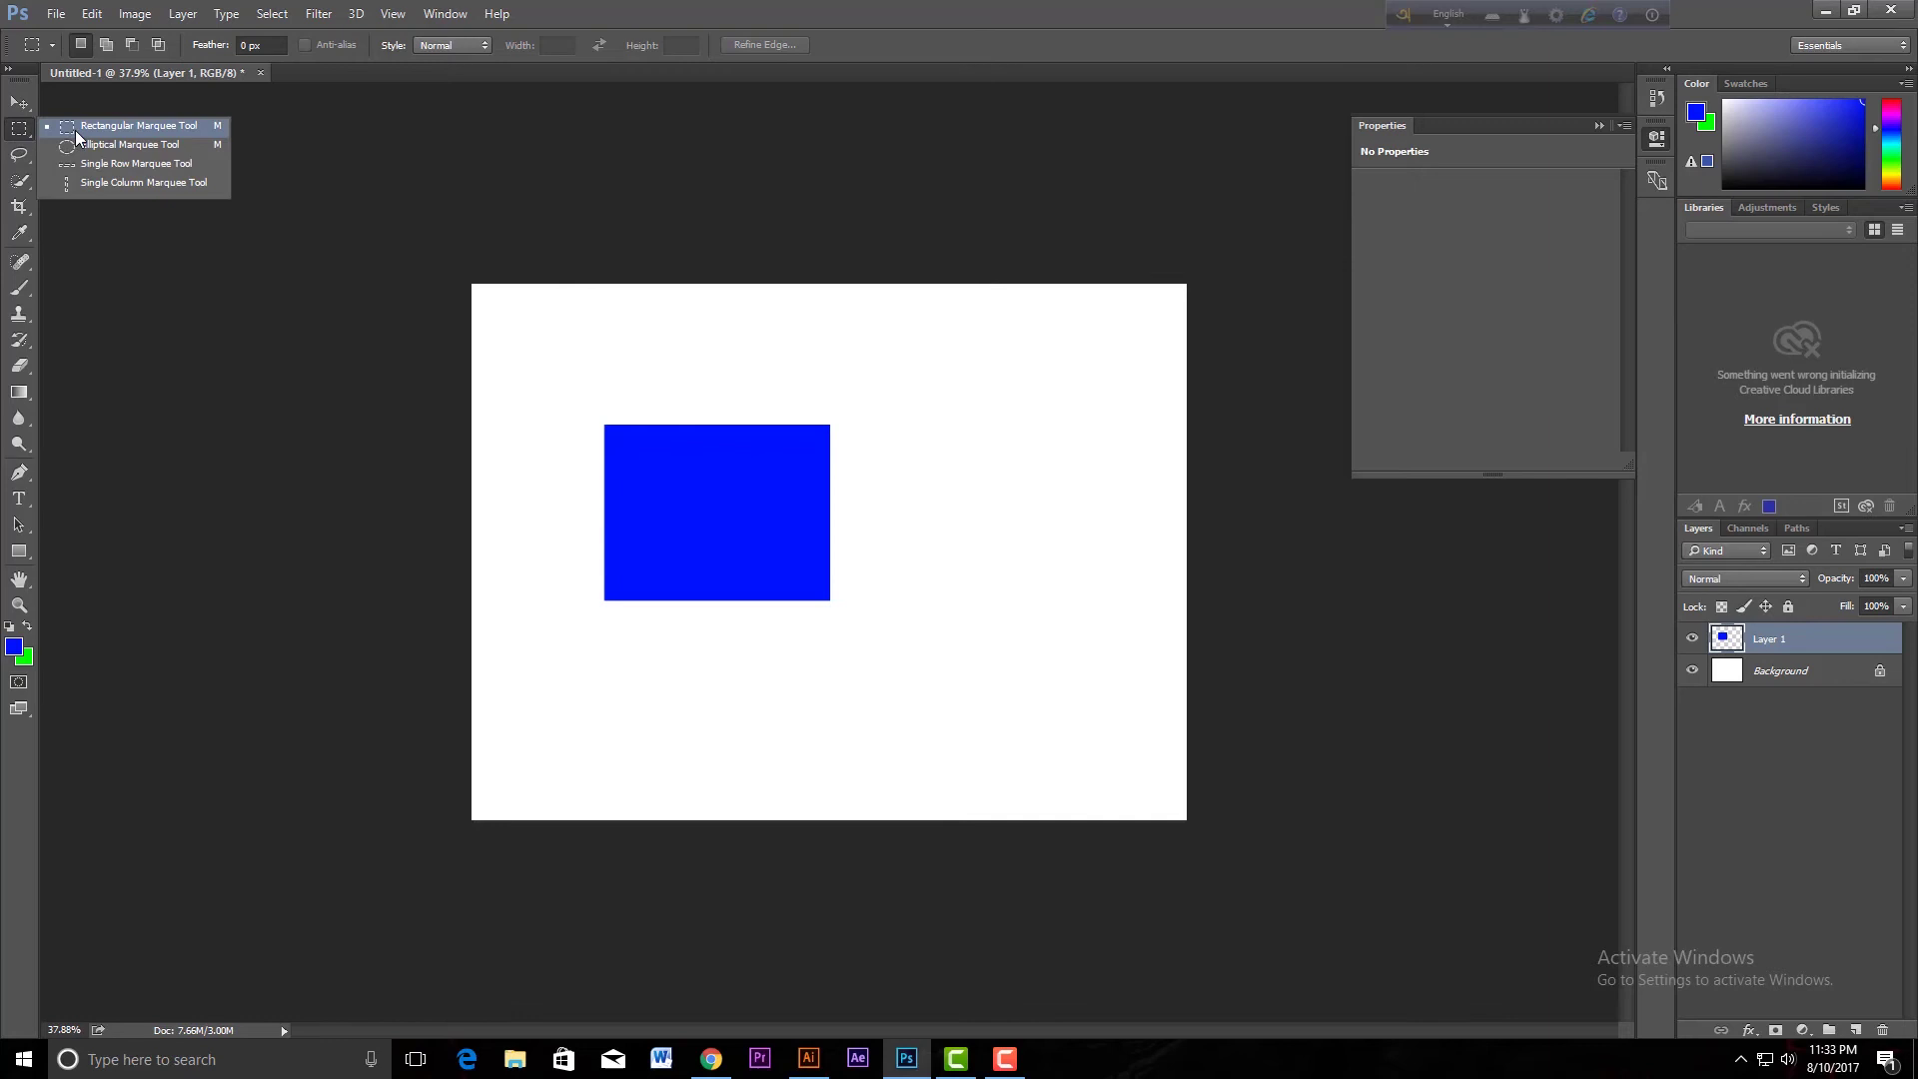
left_click(82, 130)
left_click_drag(902, 432, 1124, 599)
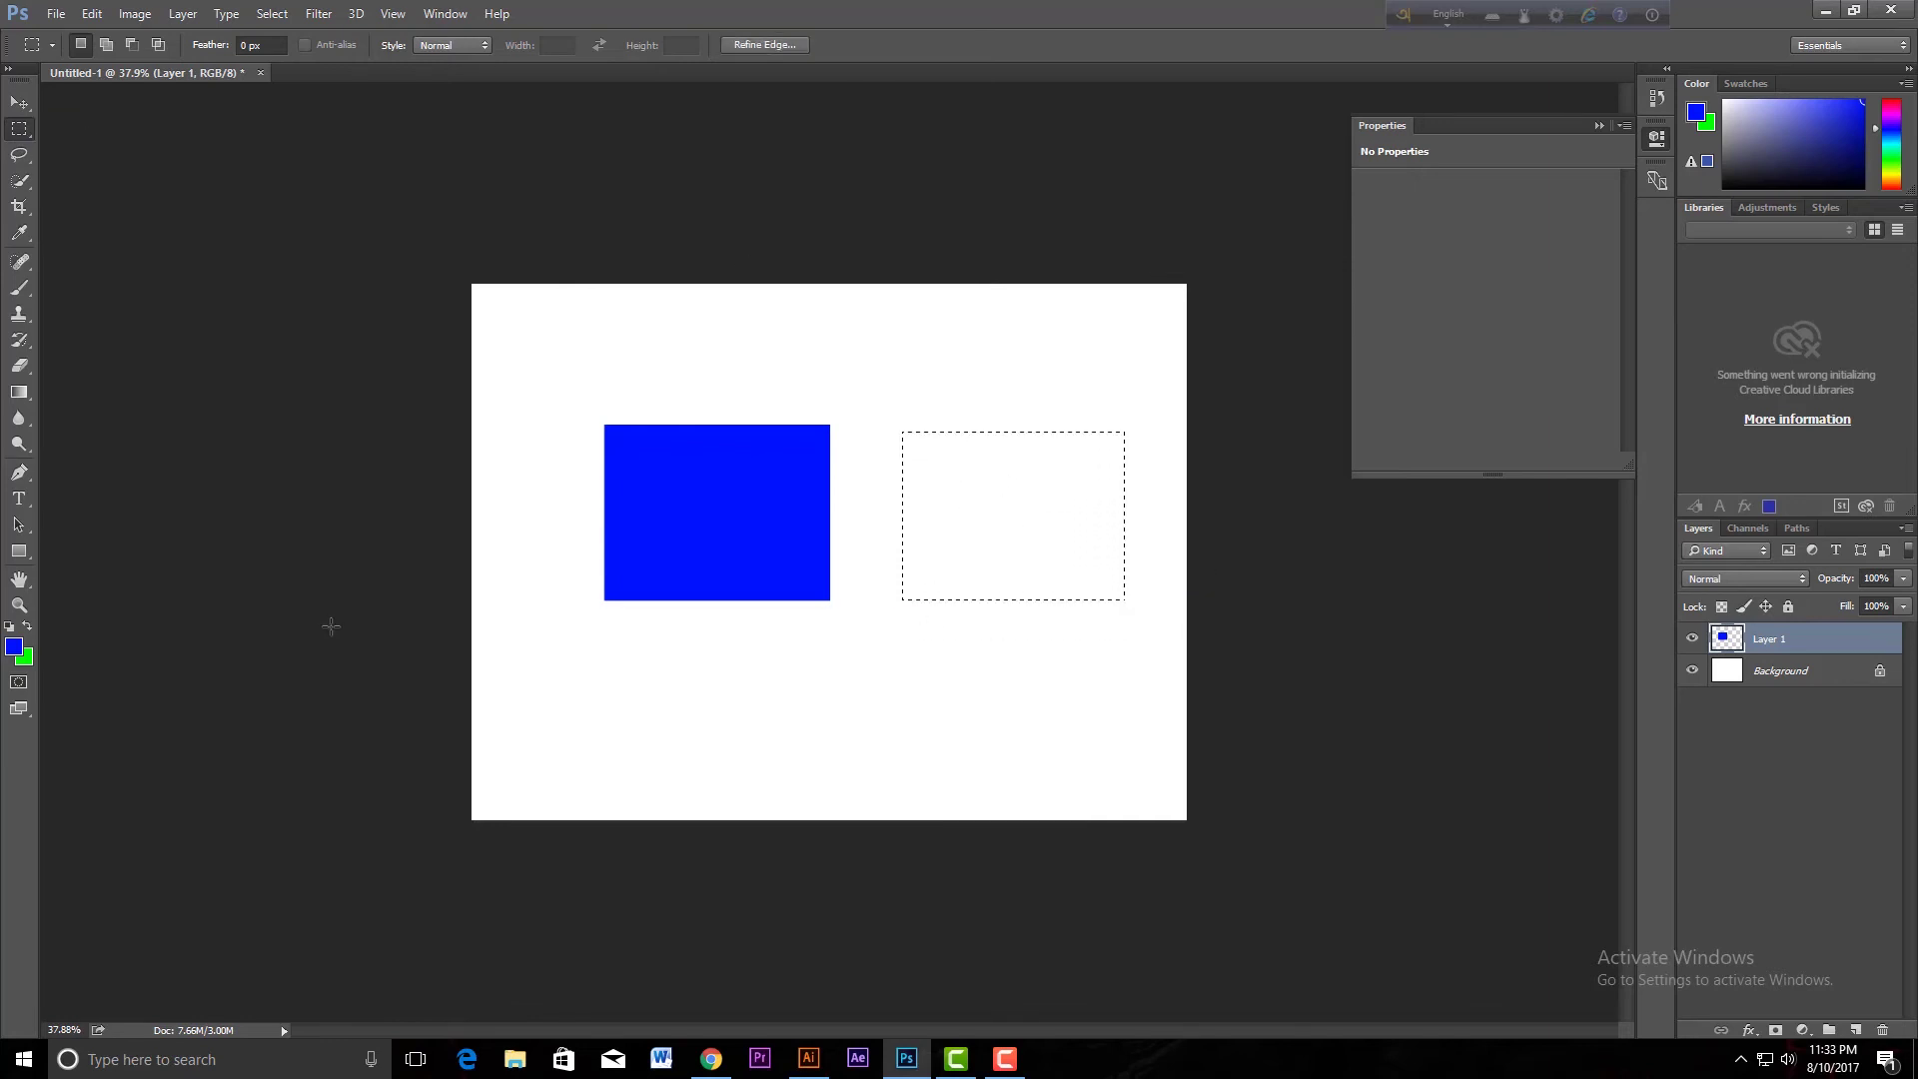
left_click(25, 661)
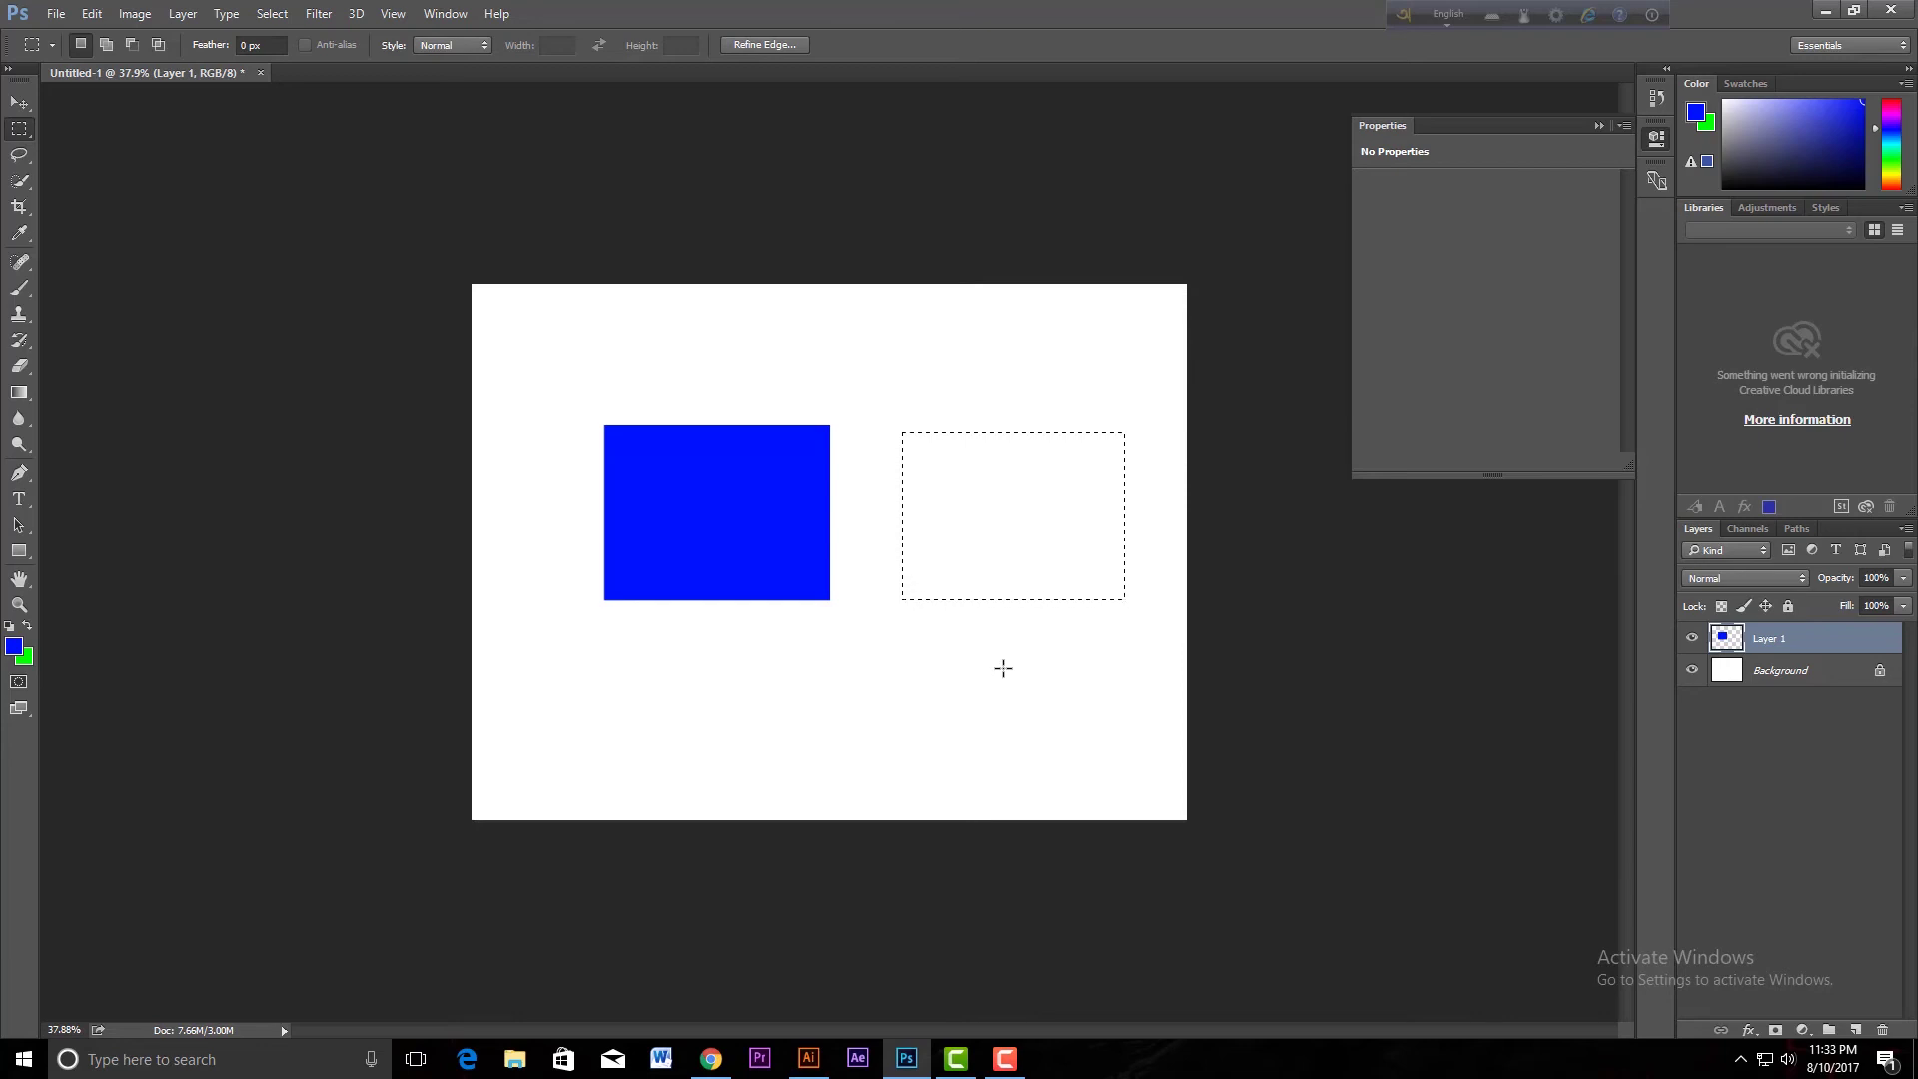
key("ctrl+BackSpace")
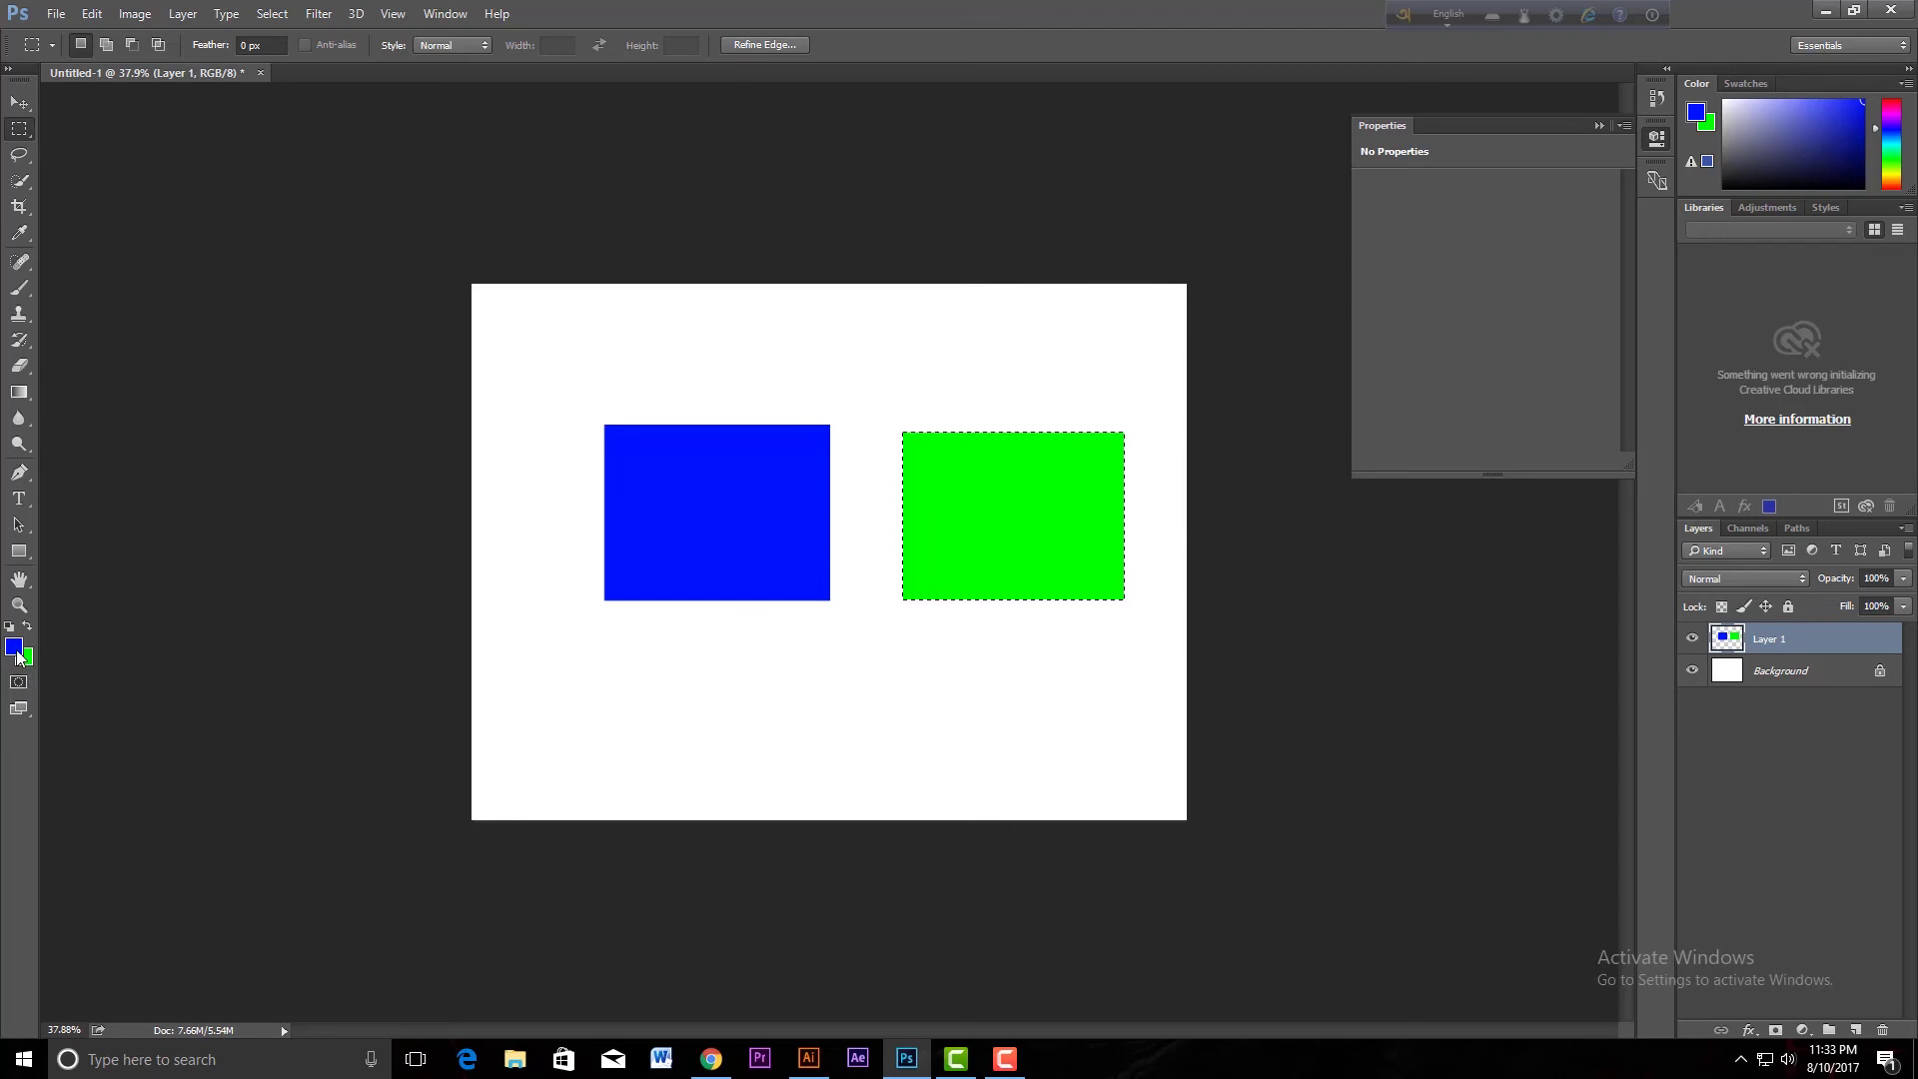
left_click(851, 500)
left_click_drag(18, 550, 78, 569)
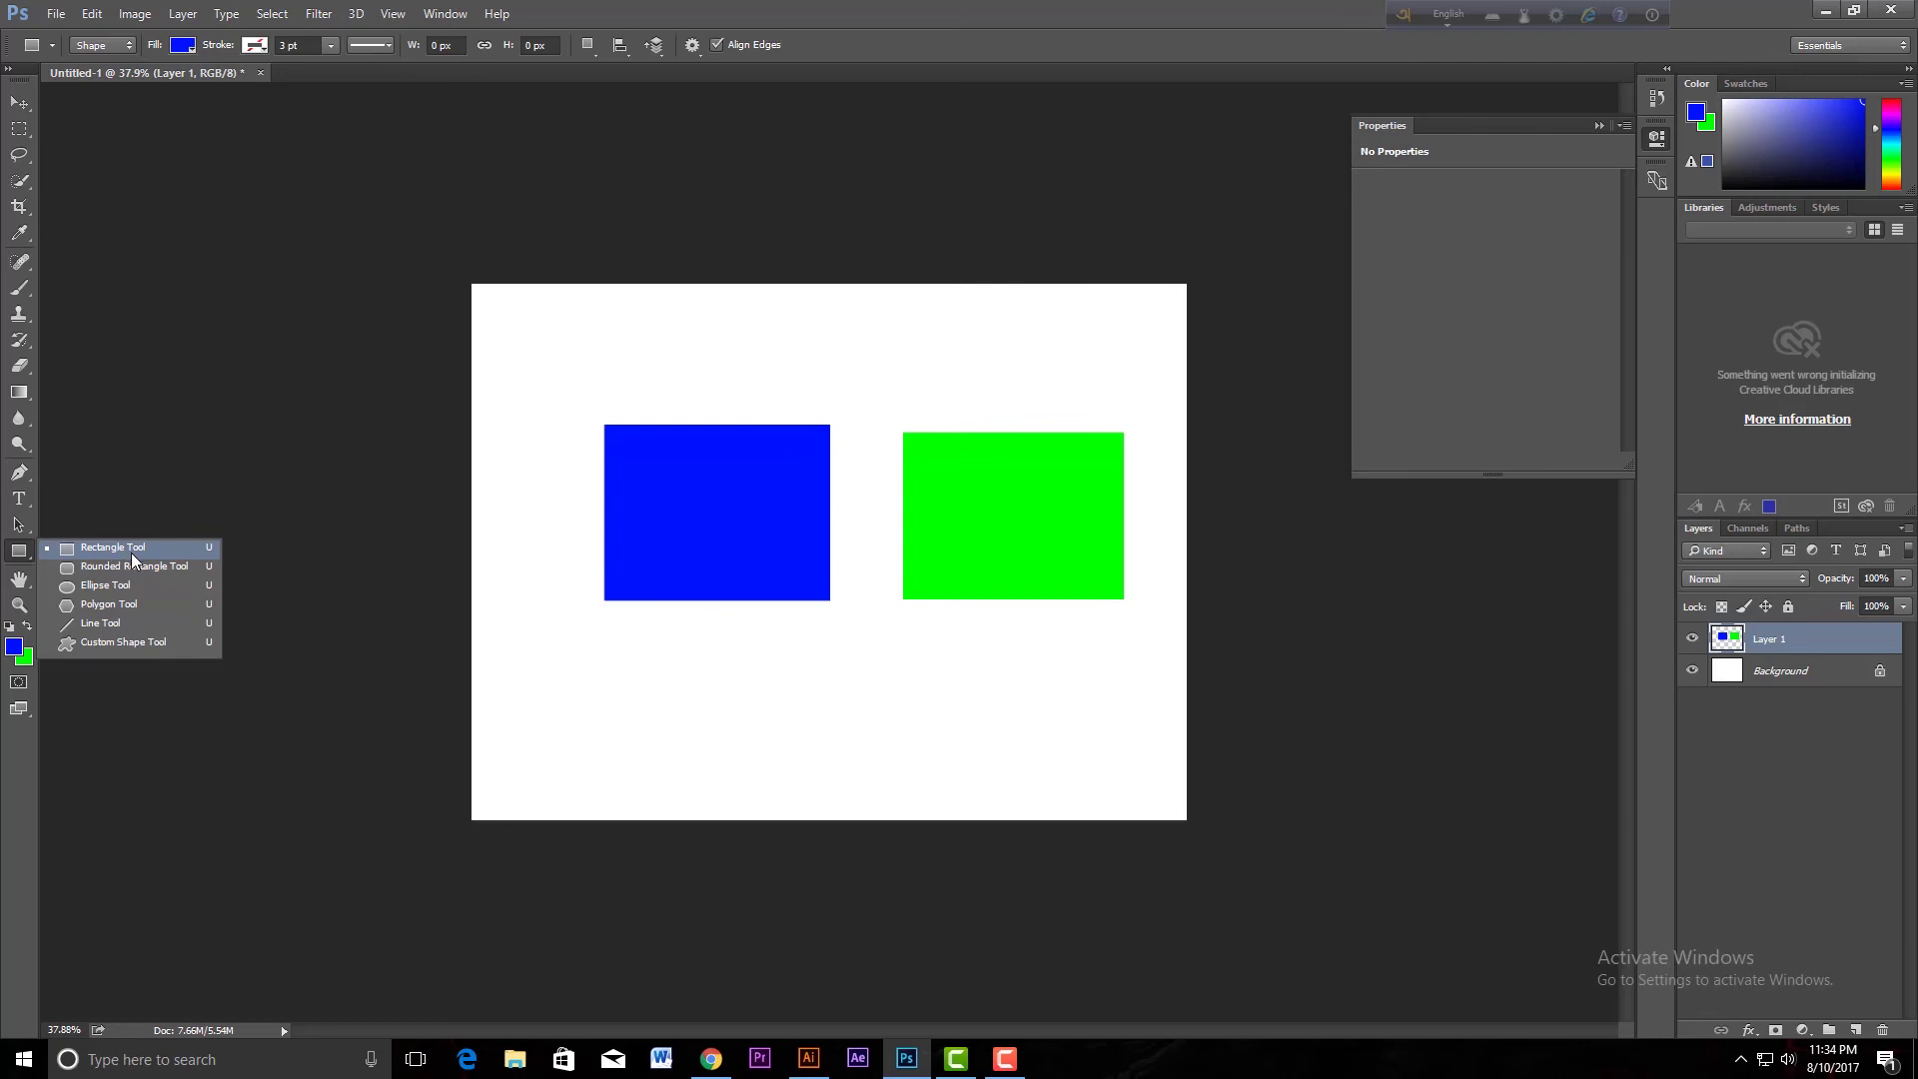
- Draw a rectangle shape below the blue box and give it a blue stroke
left_click(135, 555)
left_click_drag(570, 666, 830, 777)
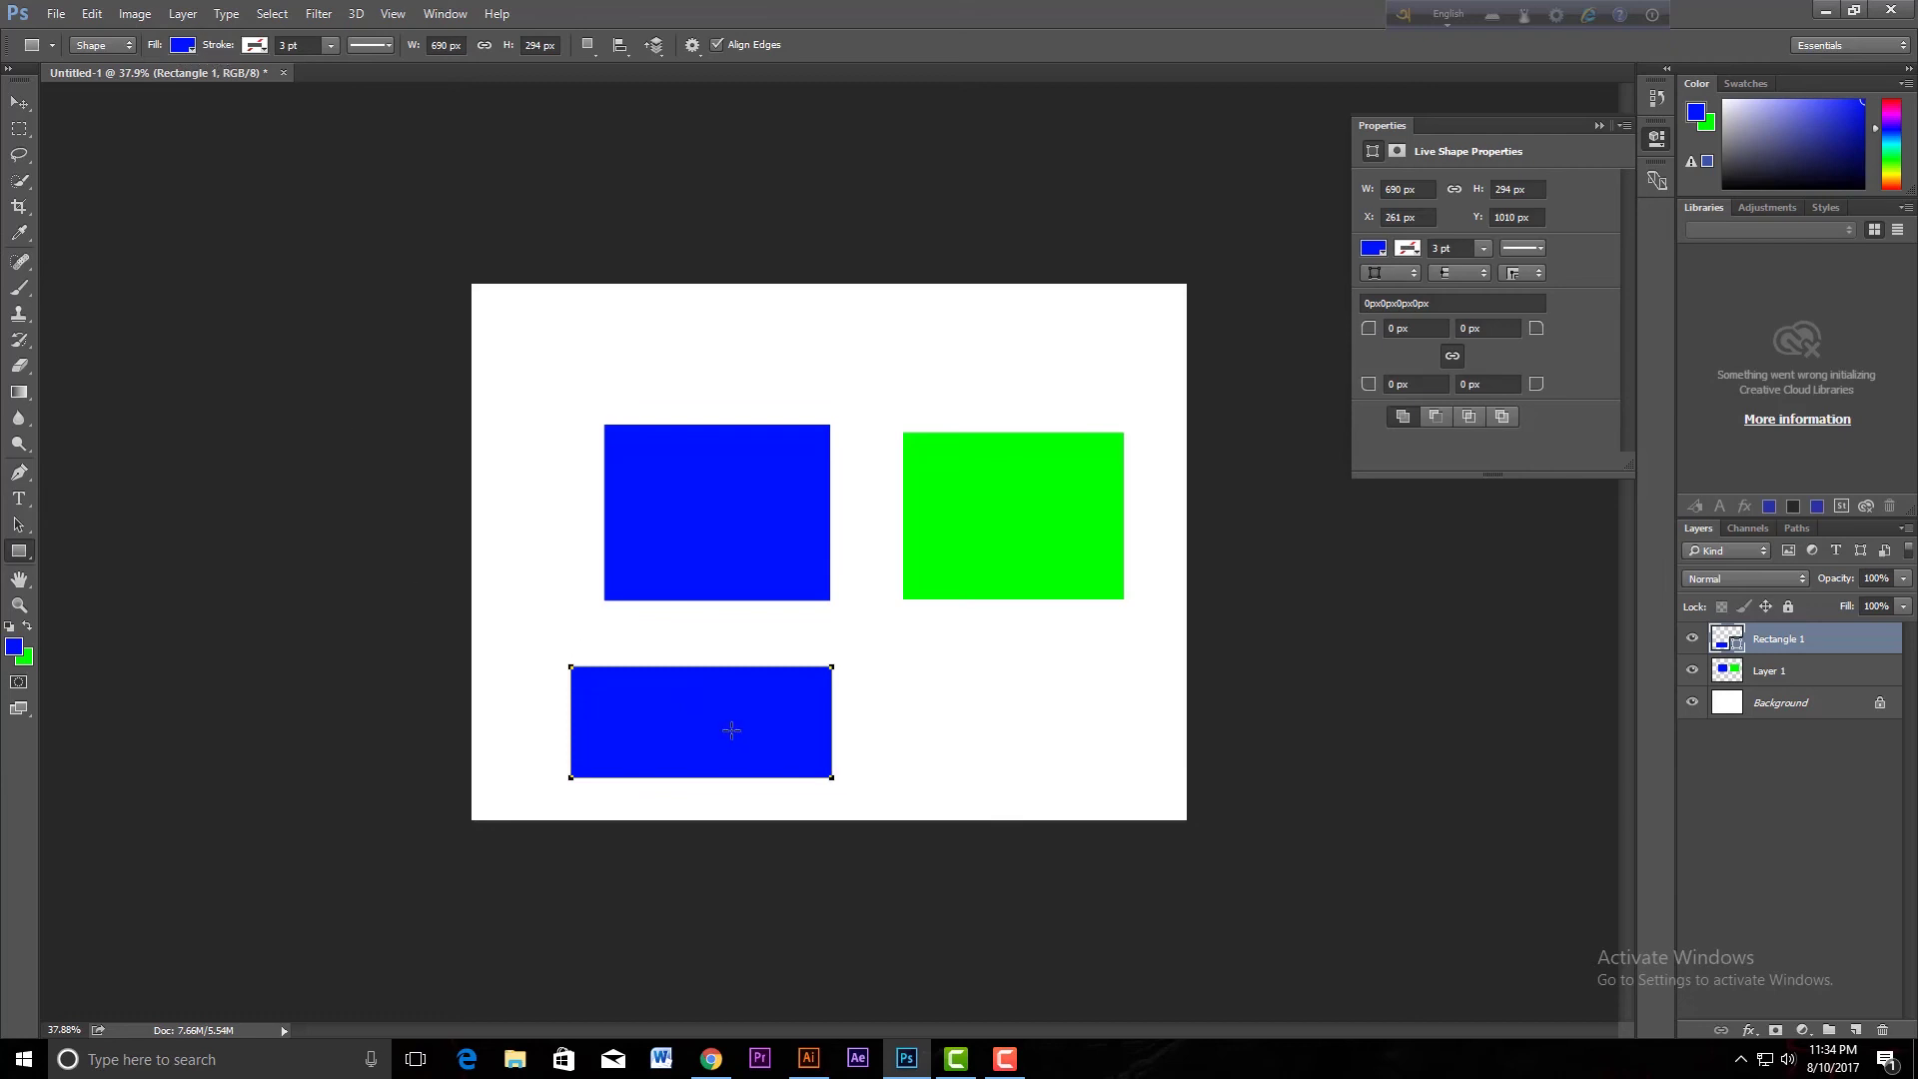
left_click(256, 45)
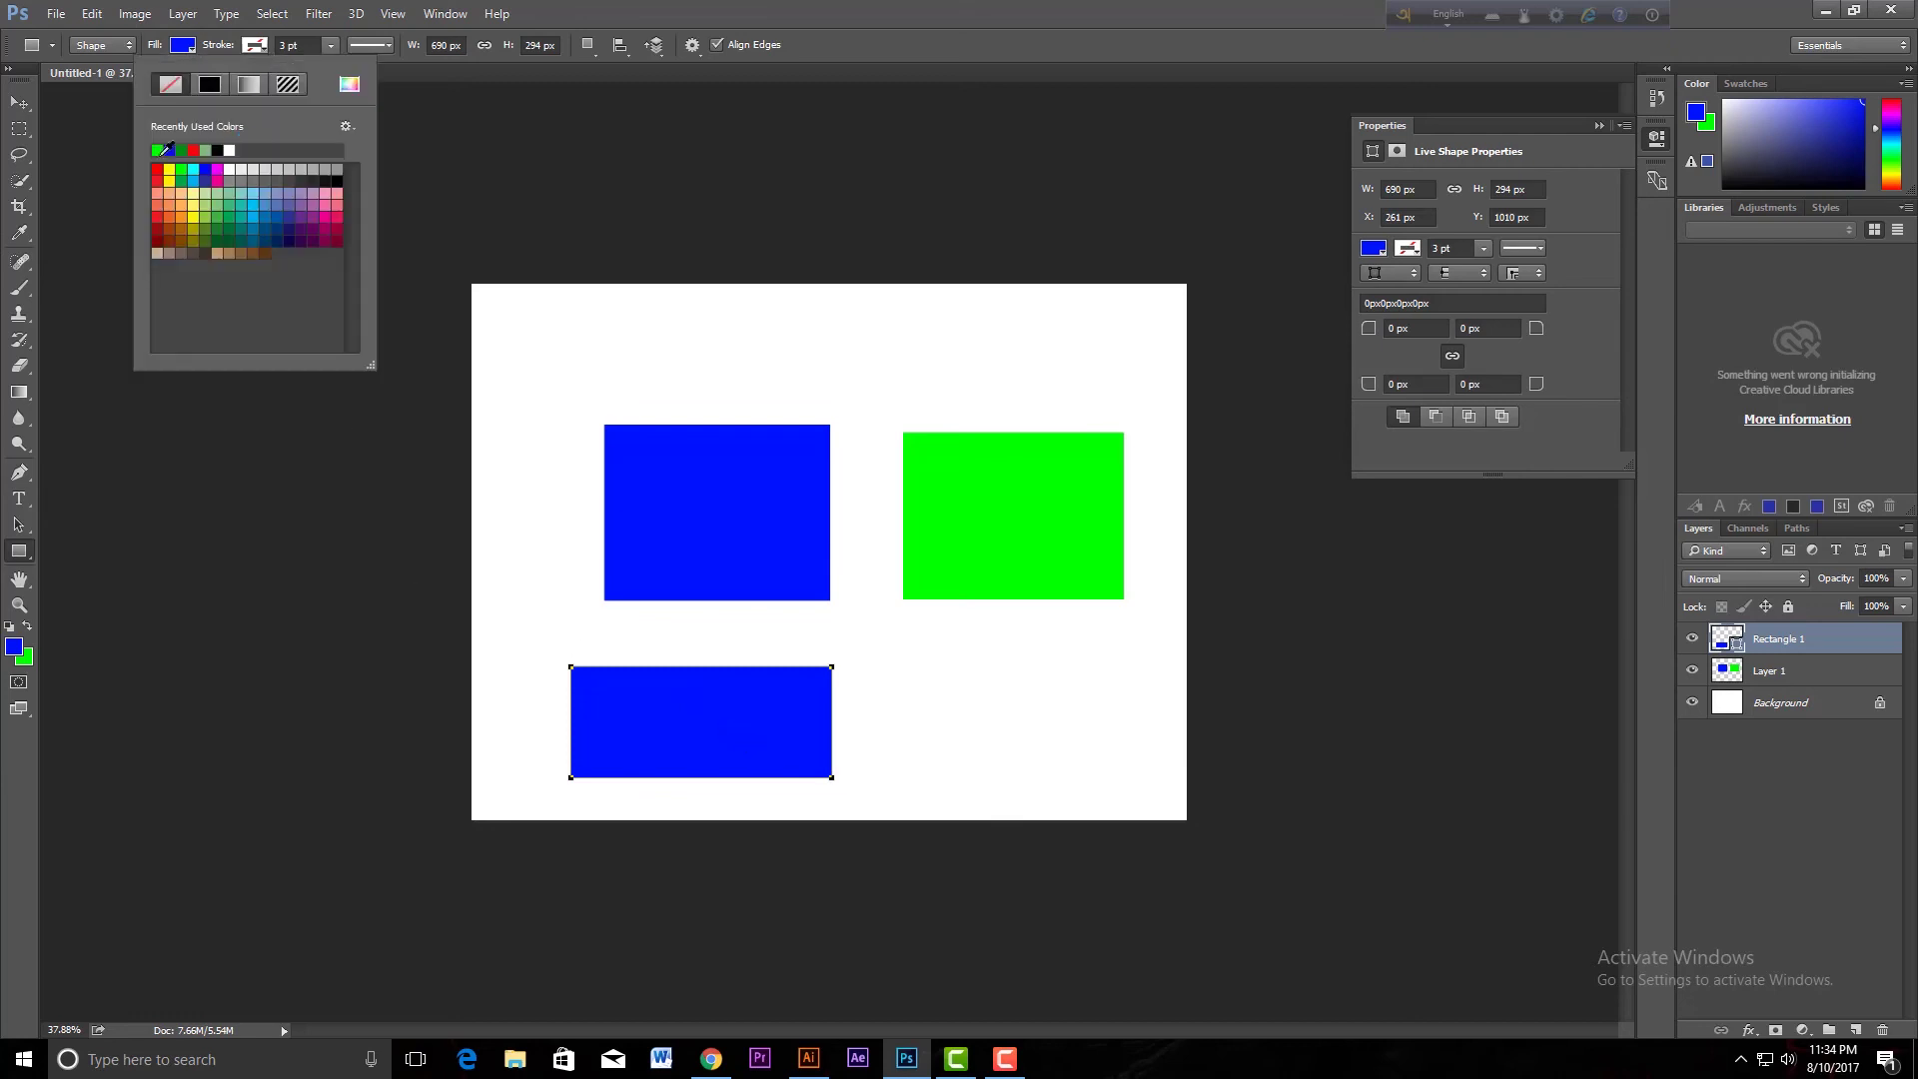
left_click(174, 150)
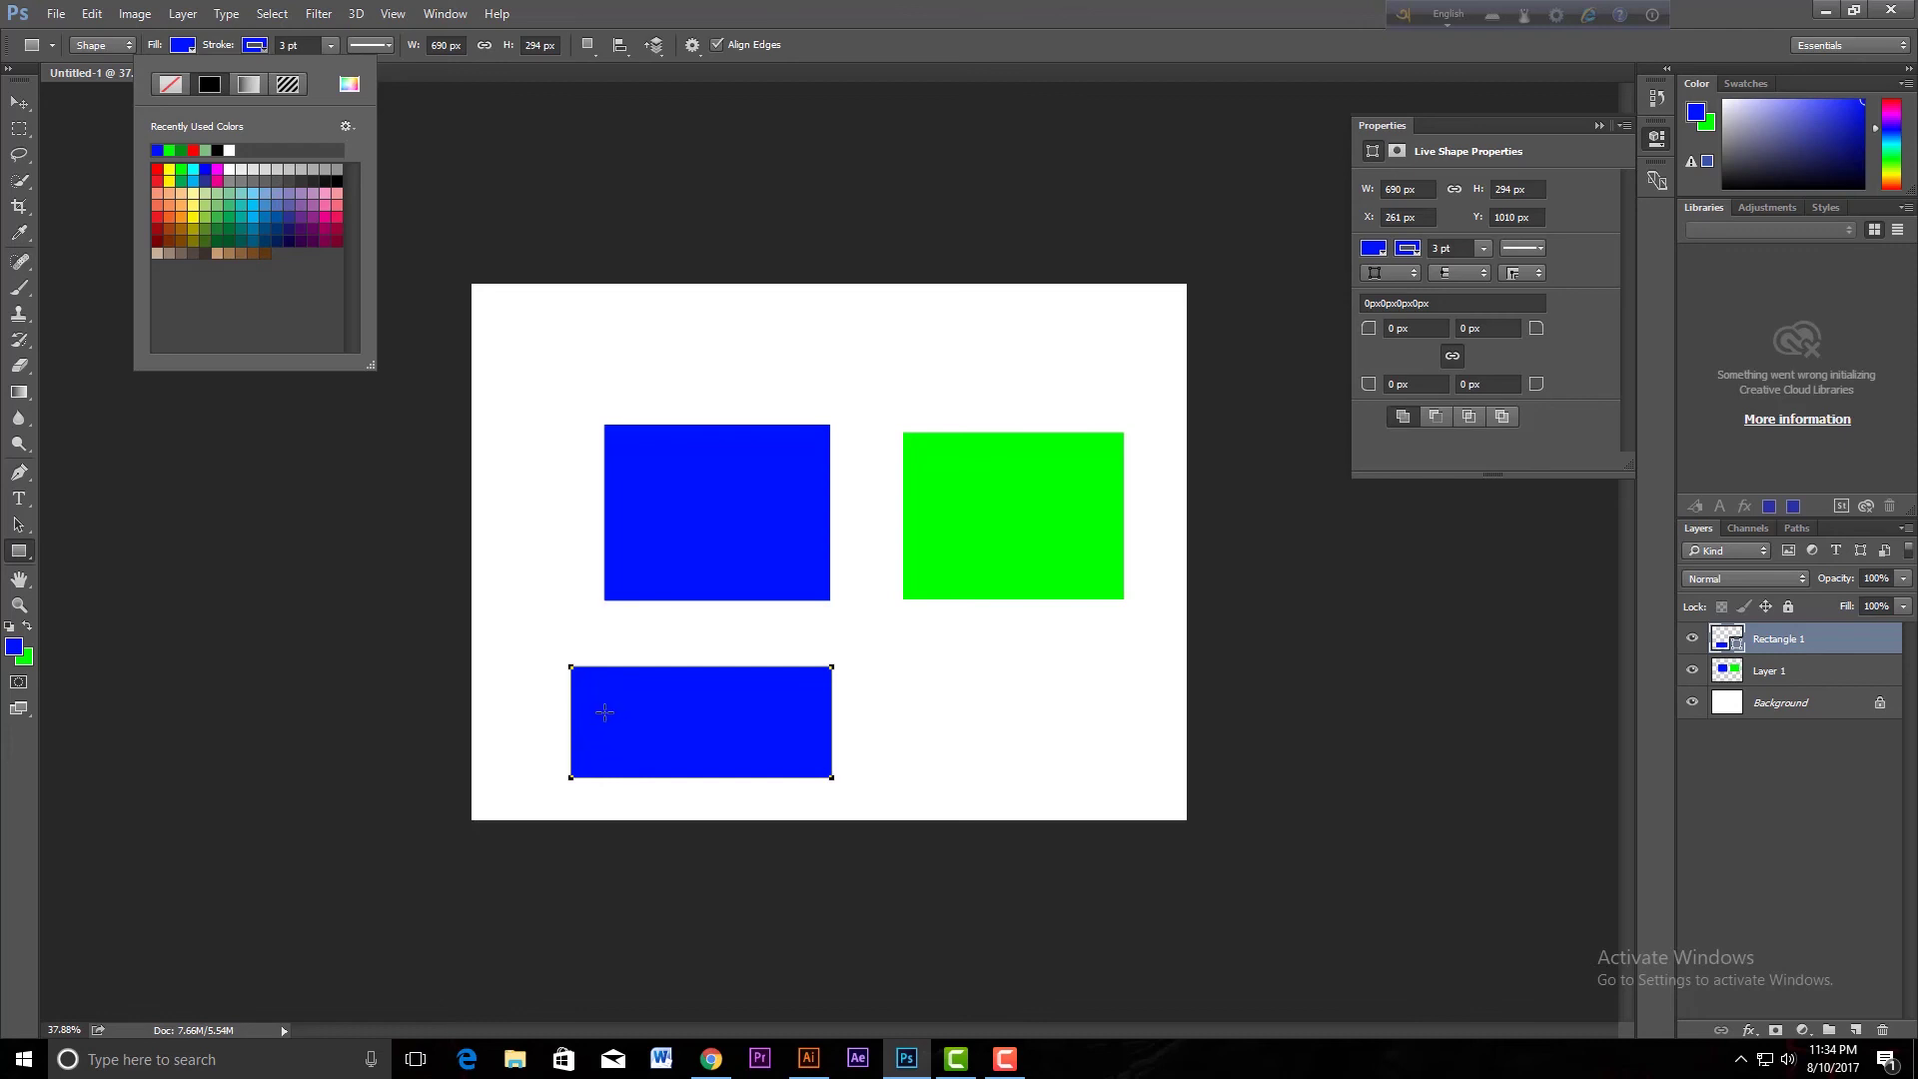
left_click(24, 562)
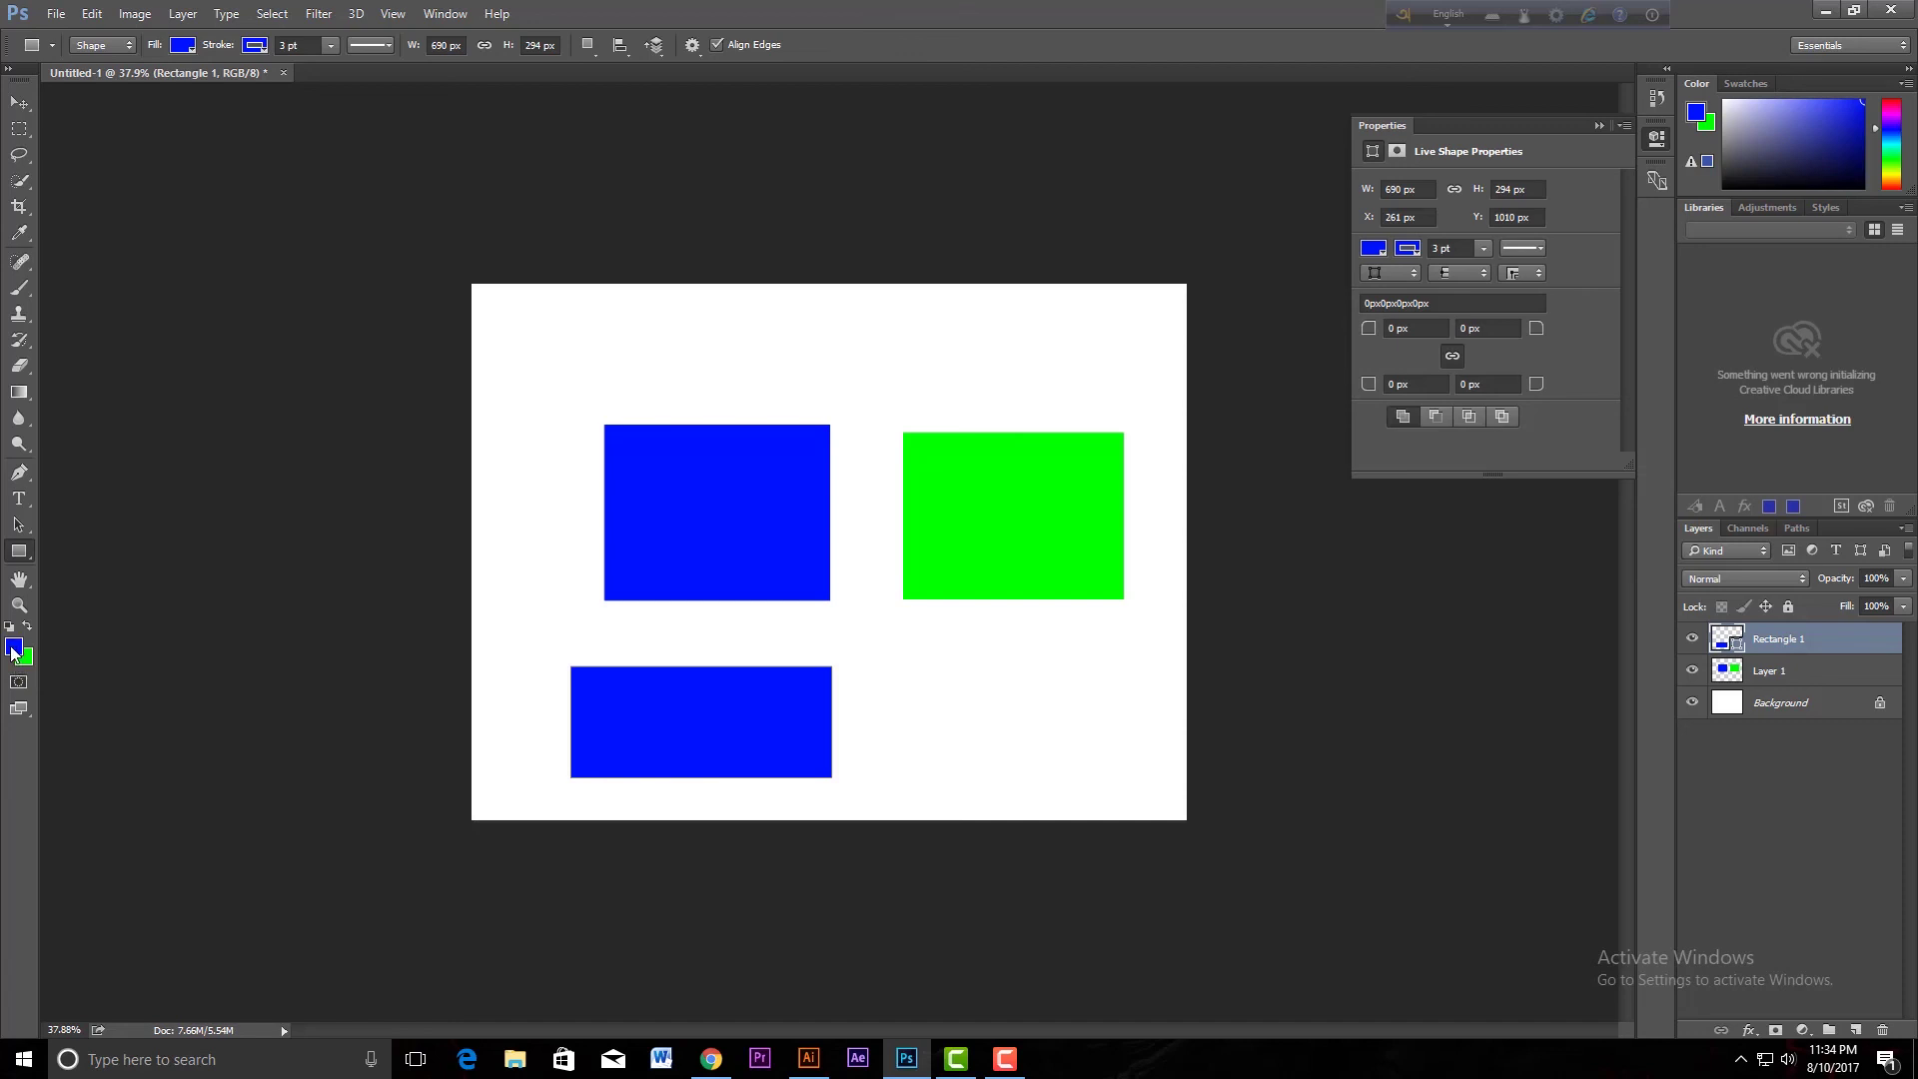
- Pick a red foreground colour and fill the lower rectangle shape with it
left_click(14, 649)
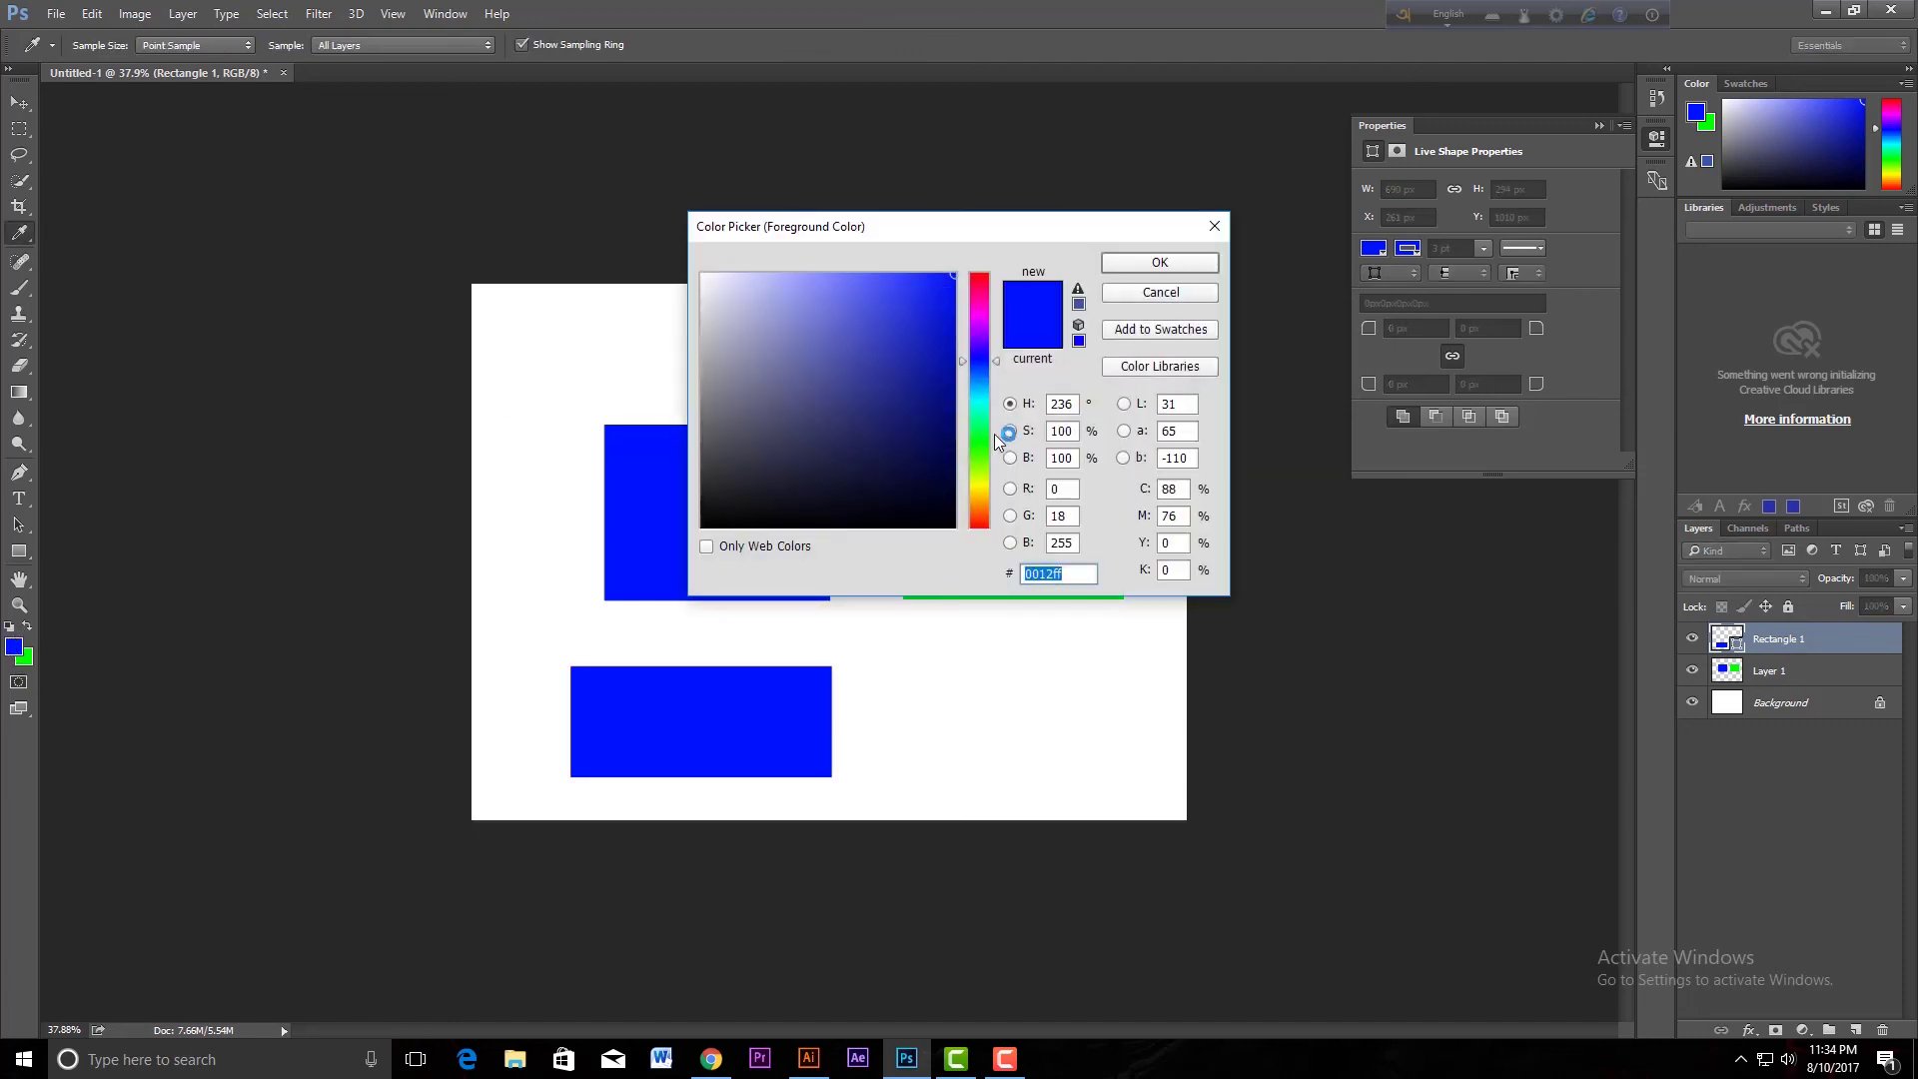
left_click_drag(982, 513, 993, 535)
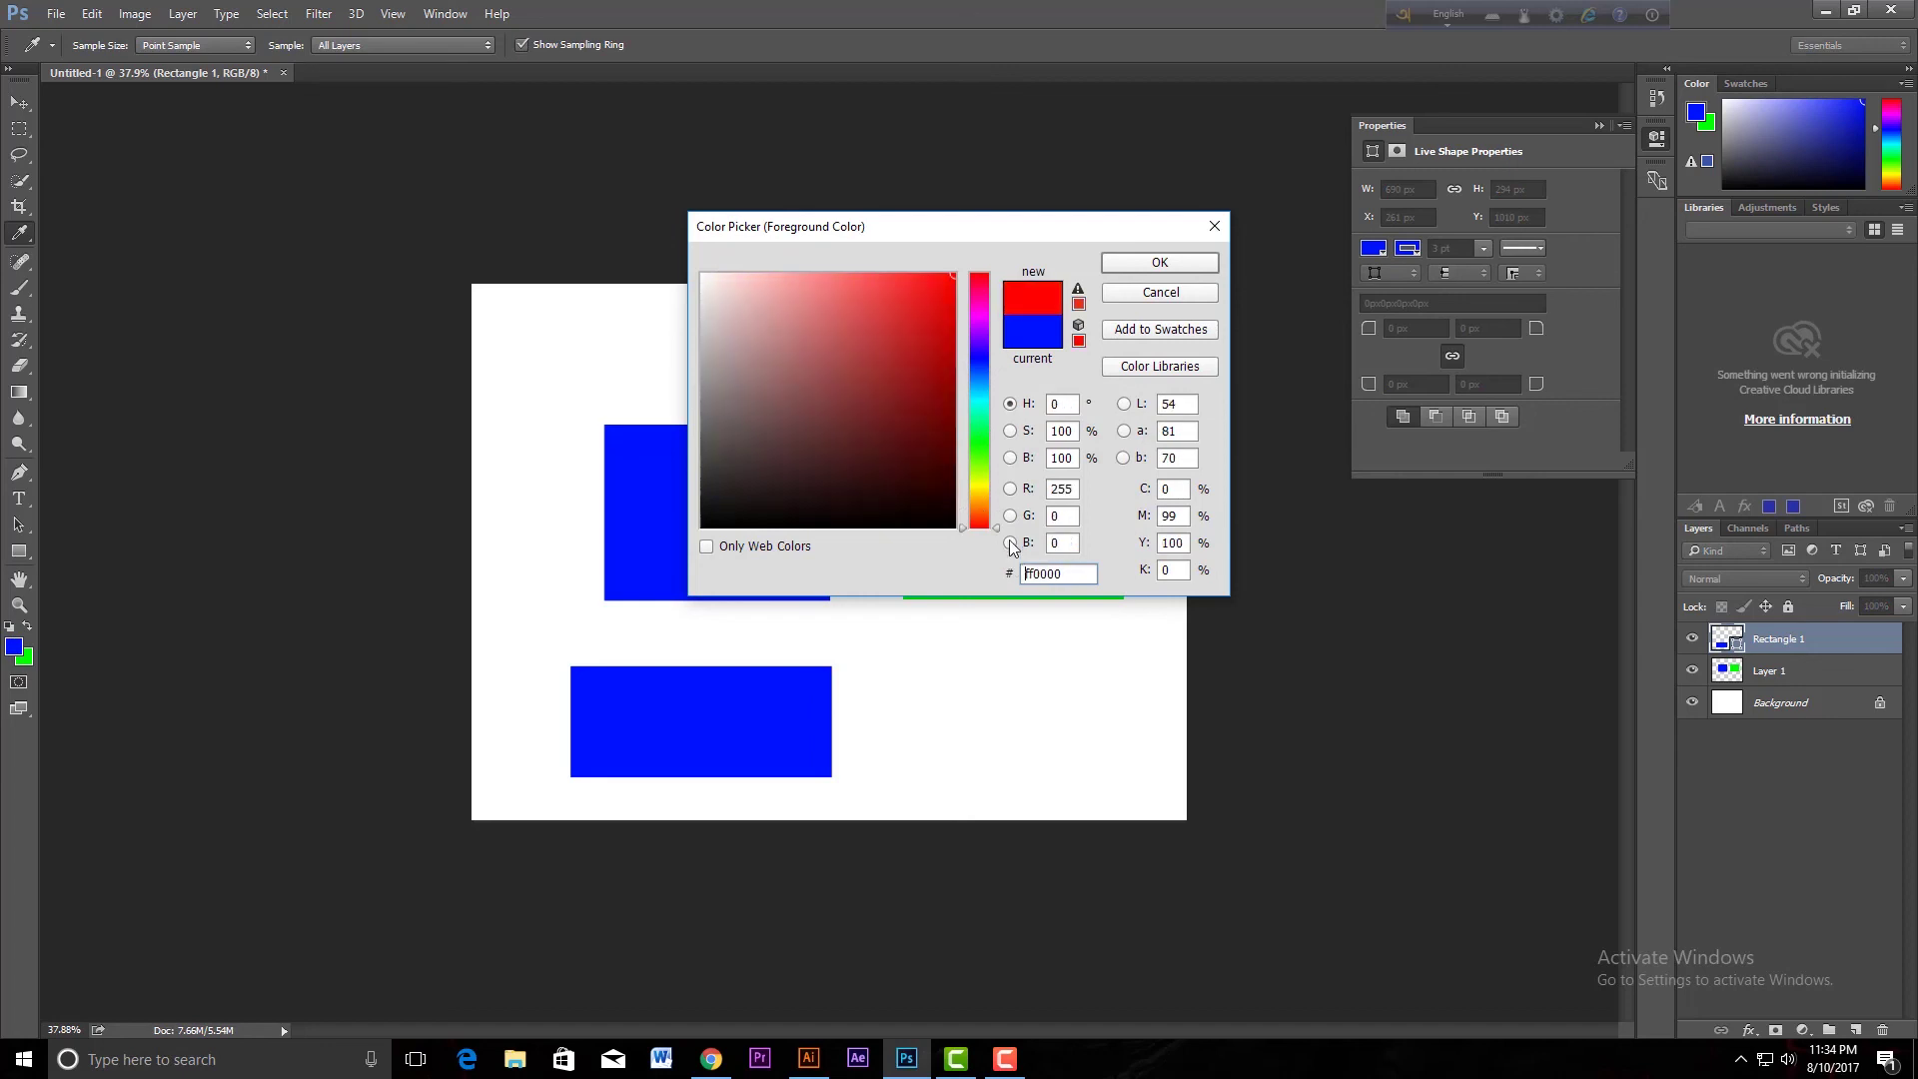
left_click(1116, 268)
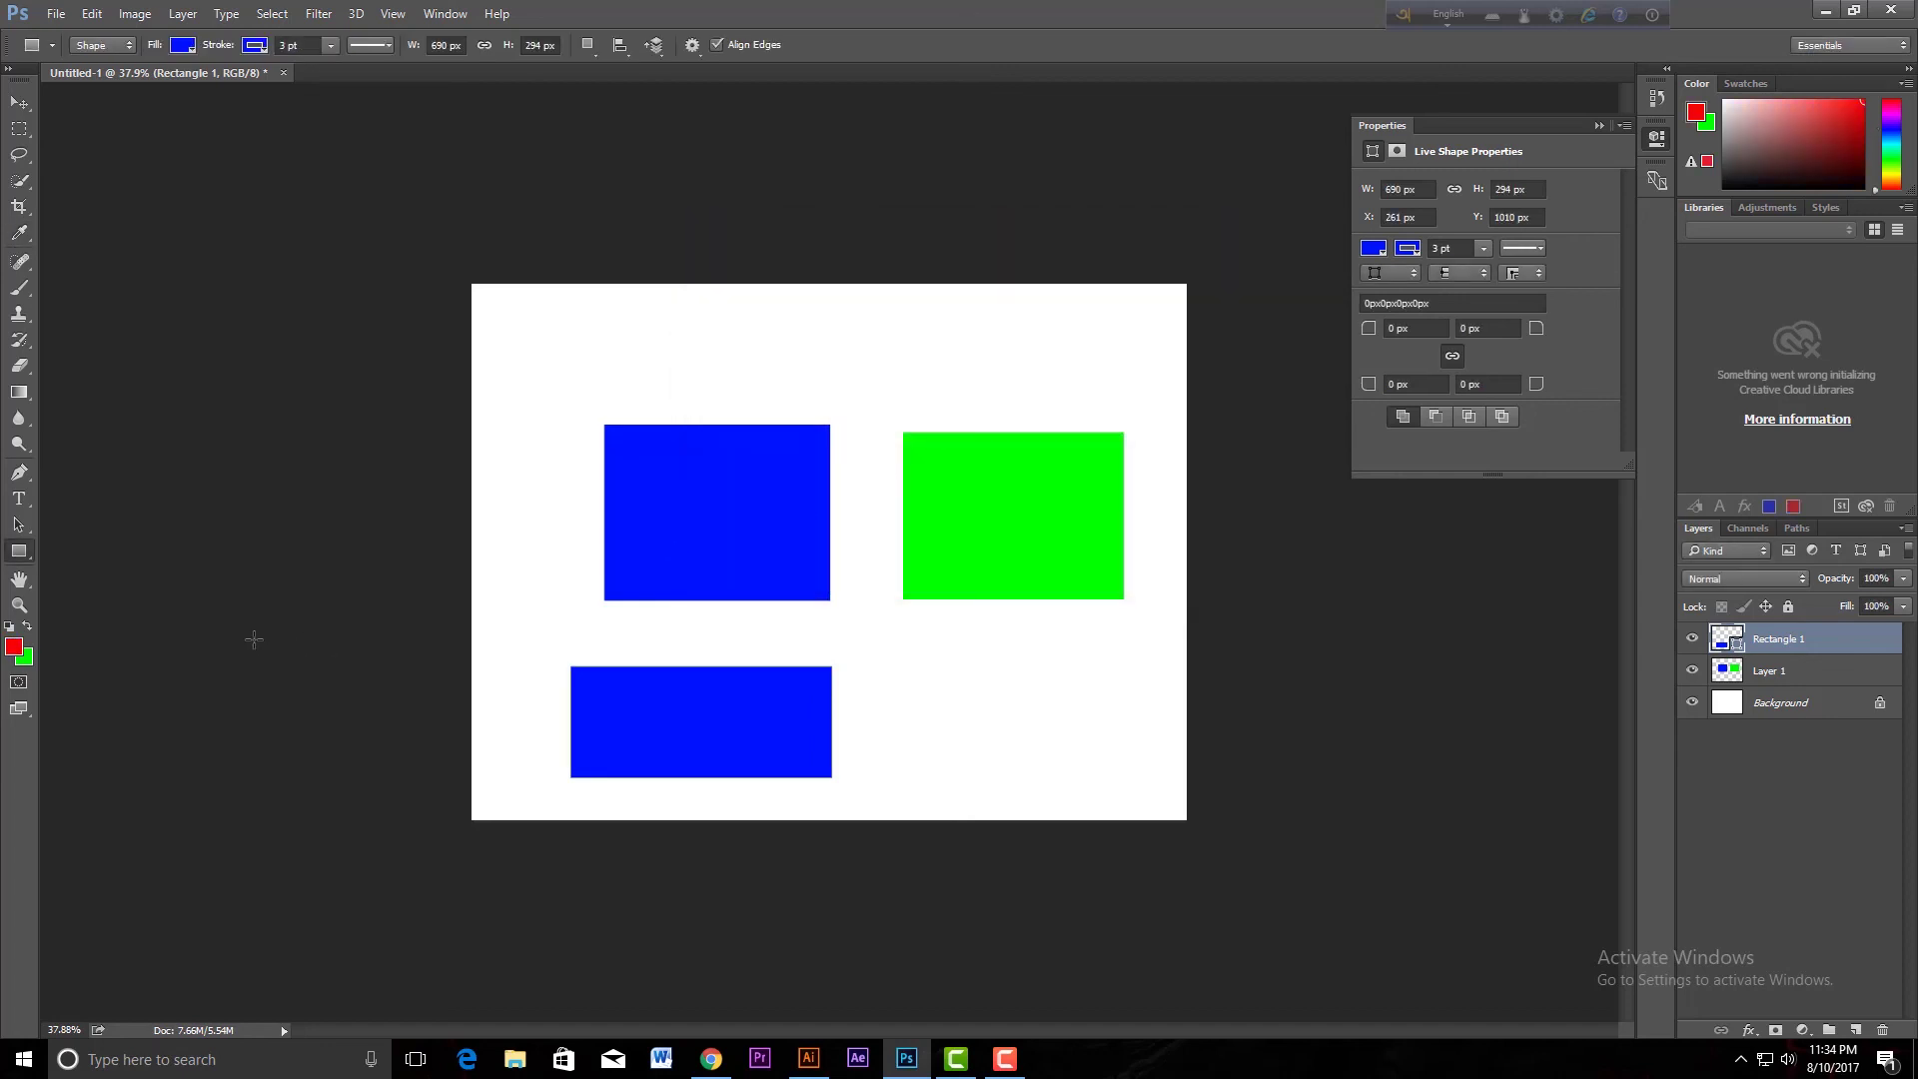
key("alt+BackSpace")
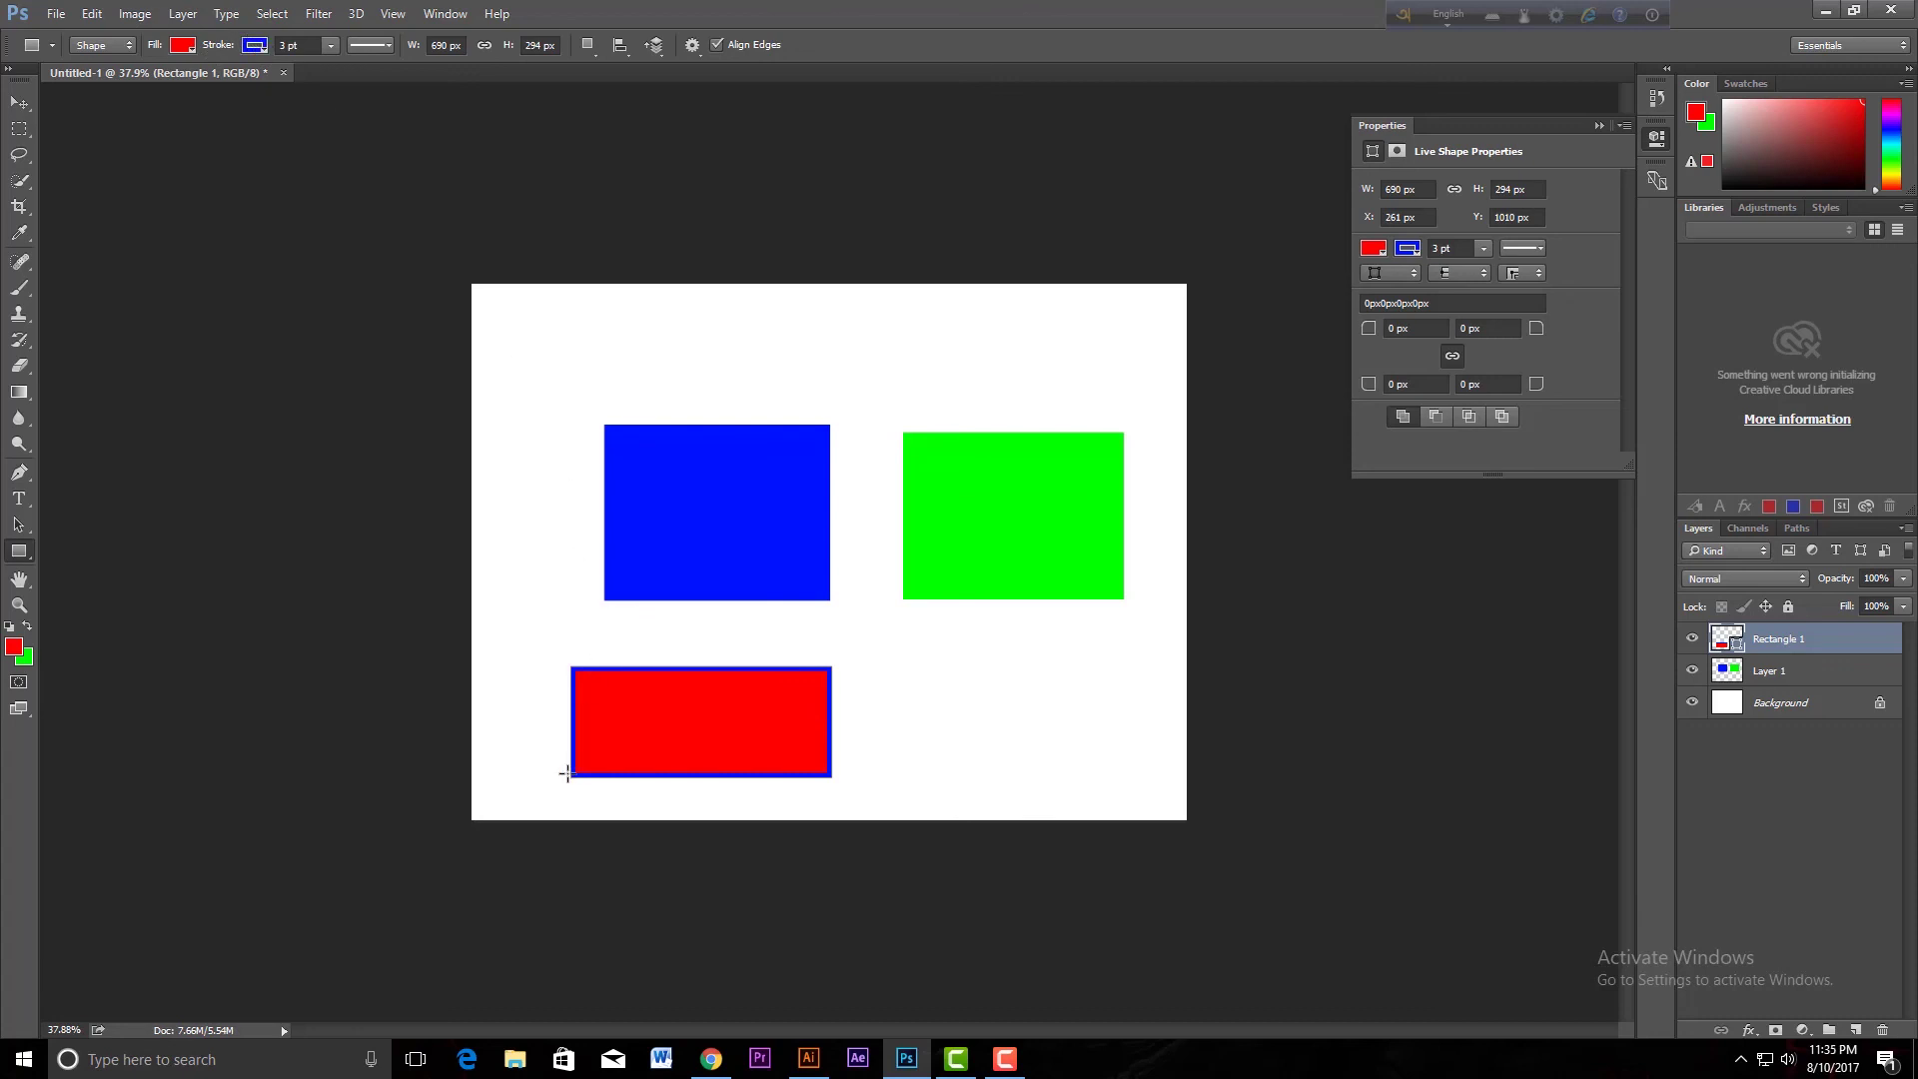
- Change the shape's stroke colour from the options bar swatches
left_click(249, 46)
left_click(217, 171)
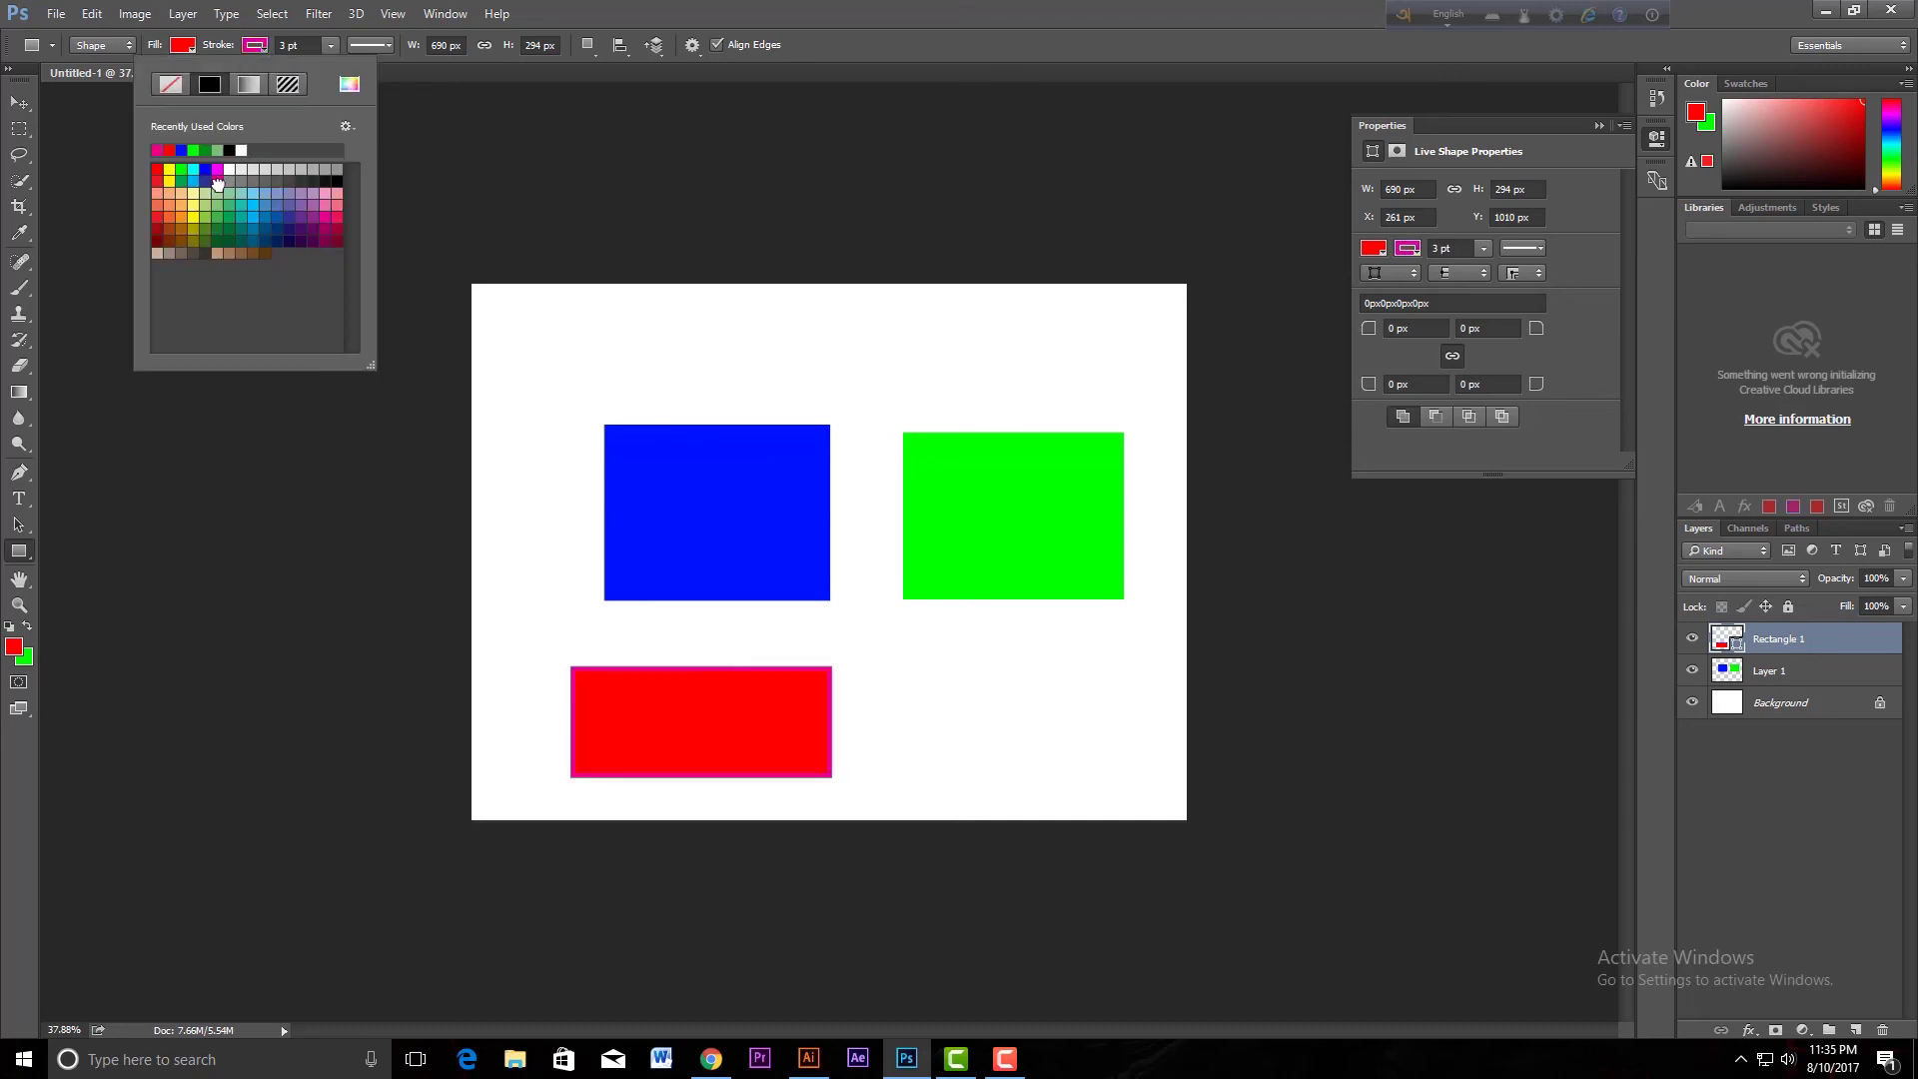
left_click(278, 206)
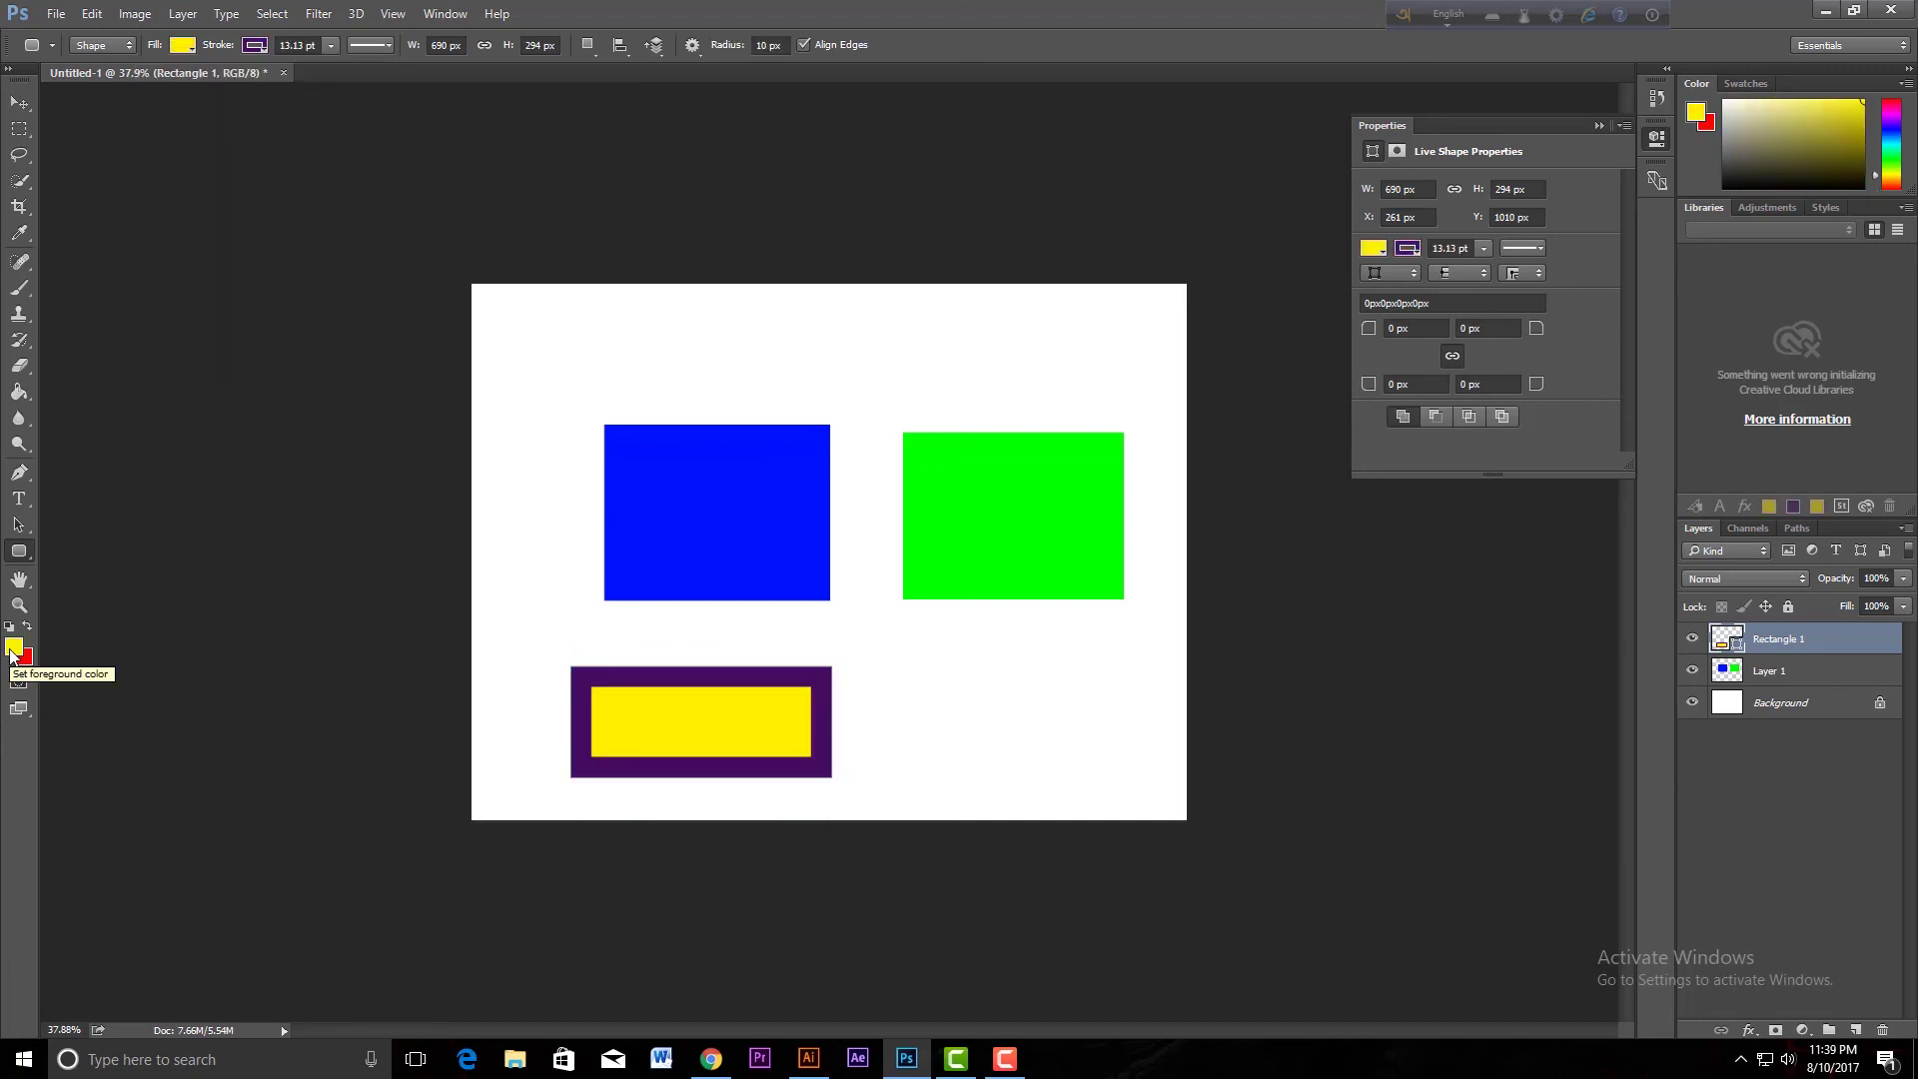